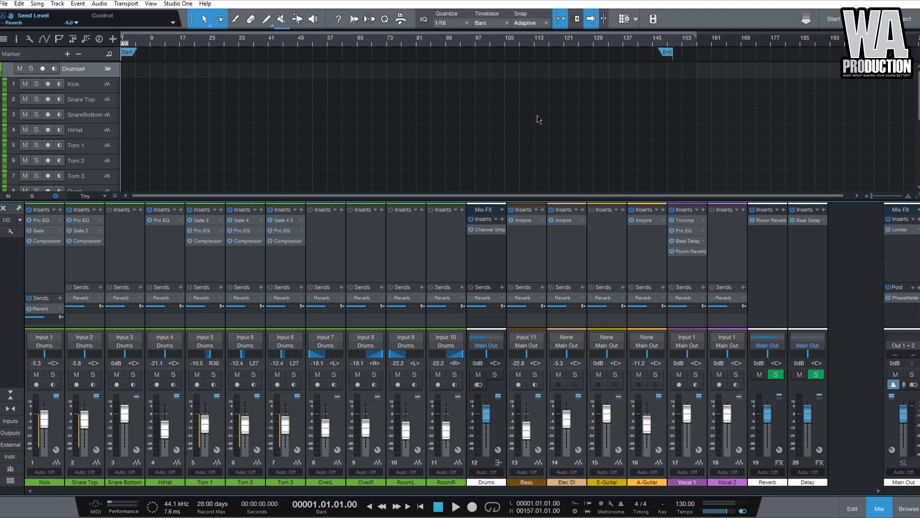
- Open the program options and look through the Appearance, Keyboard Shortcuts and Network pages, returning to the General page
click(185, 6)
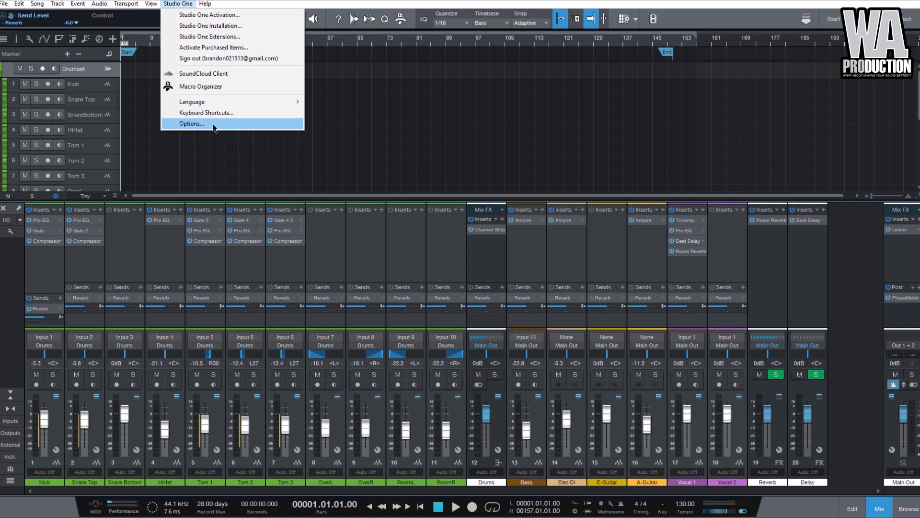
click(197, 125)
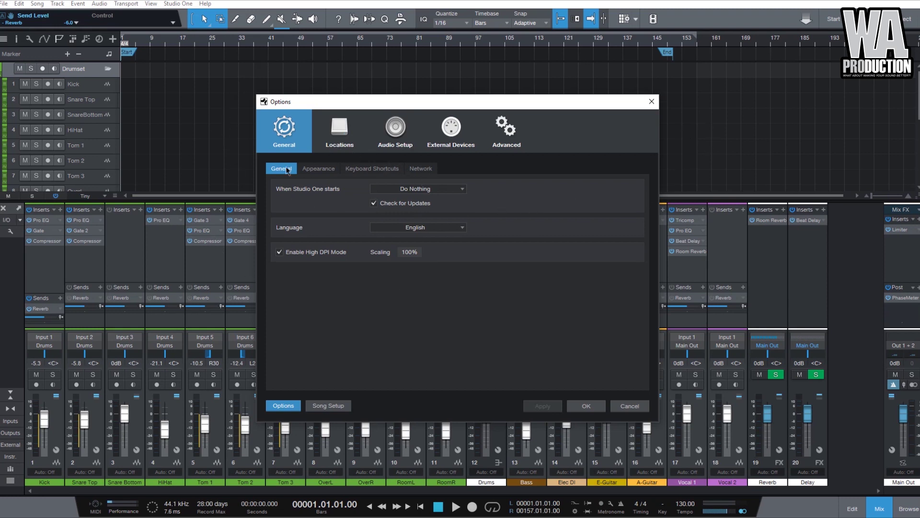
click(334, 173)
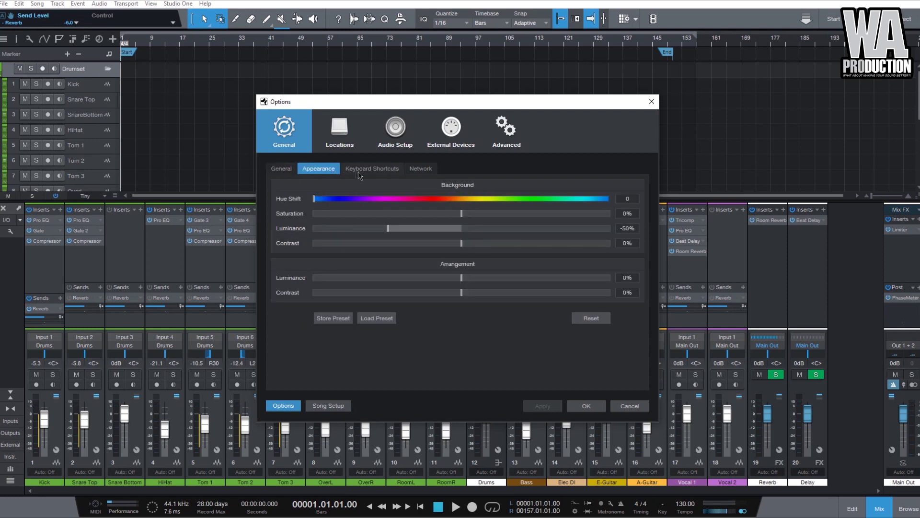
click(358, 171)
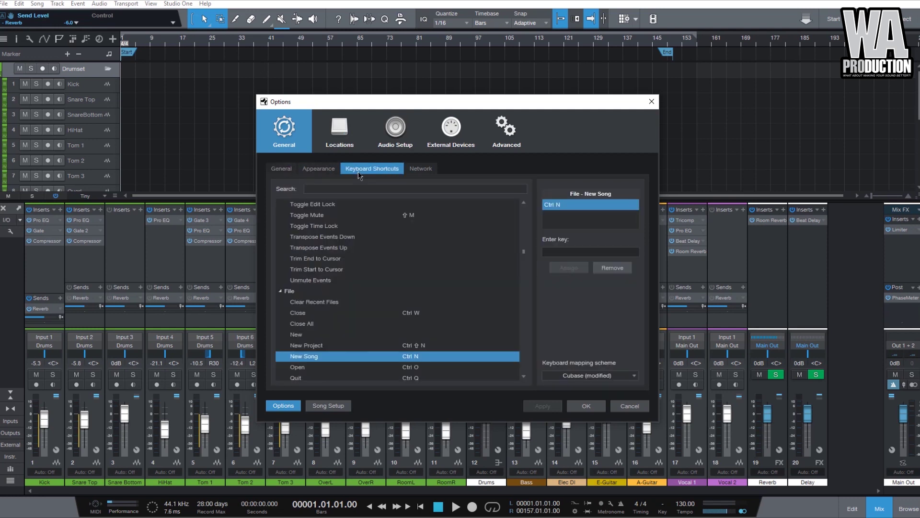
click(426, 174)
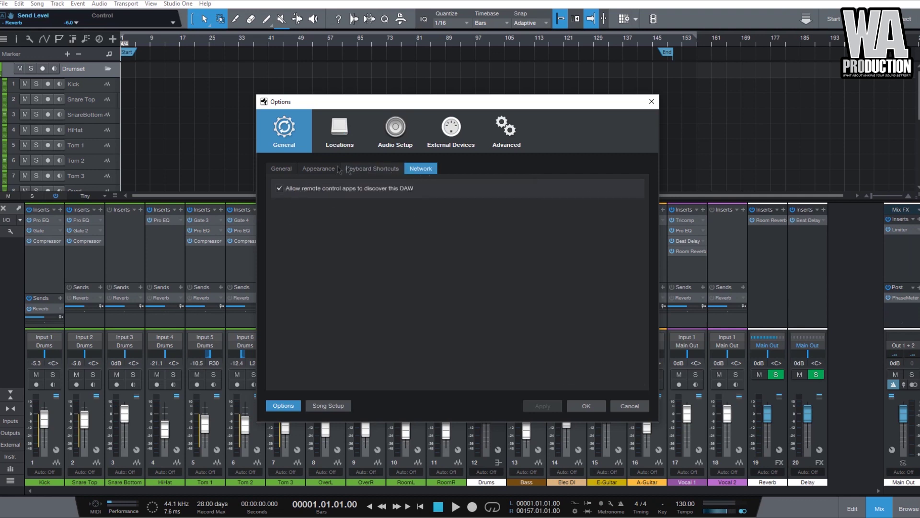
click(290, 172)
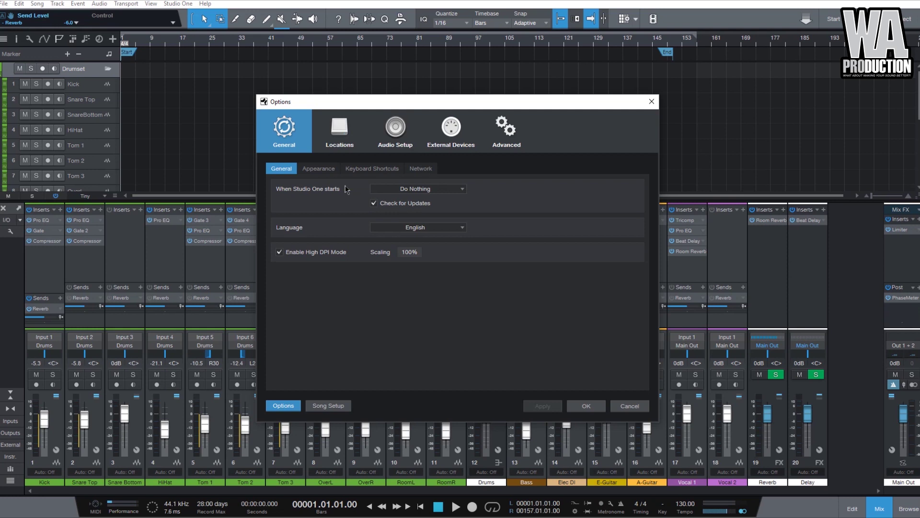
- Examine the available startup behaviours and interface languages in the general options without changing either setting
click(415, 188)
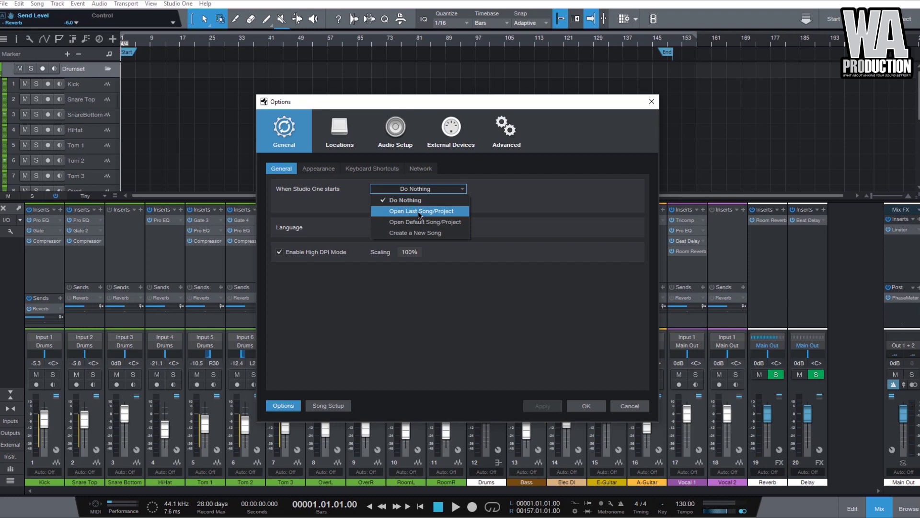
click(502, 267)
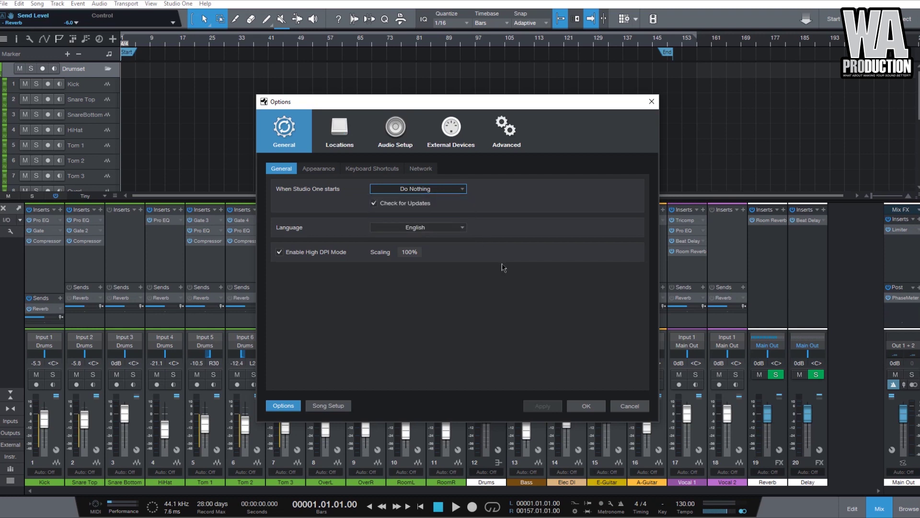
click(459, 232)
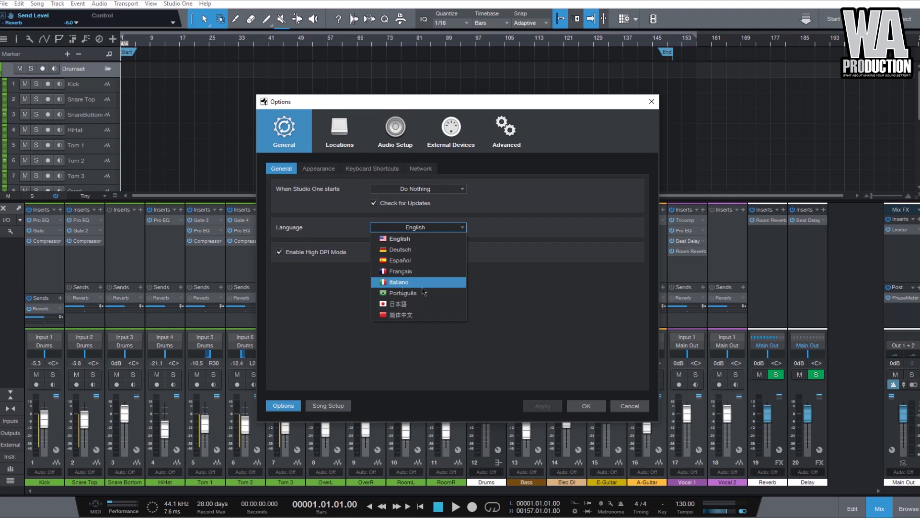
click(566, 310)
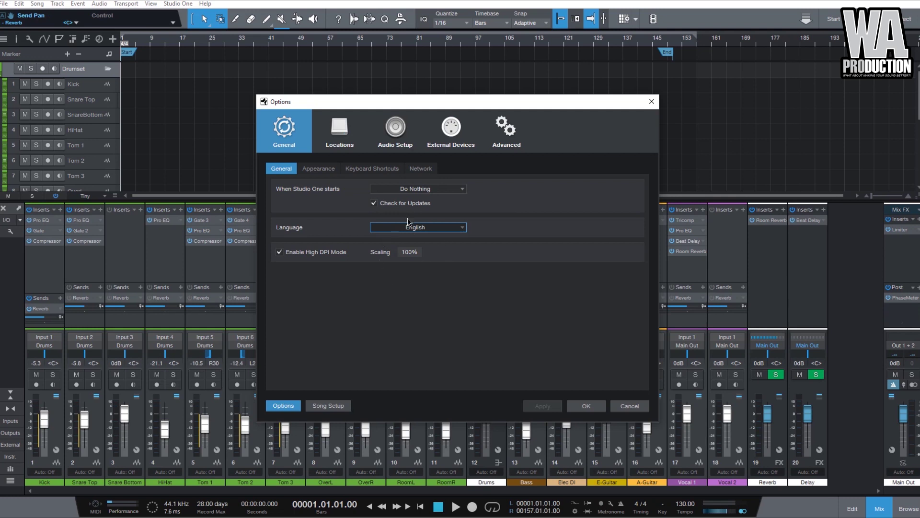
- Disable High DPI Mode and decline restarting the program
click(279, 252)
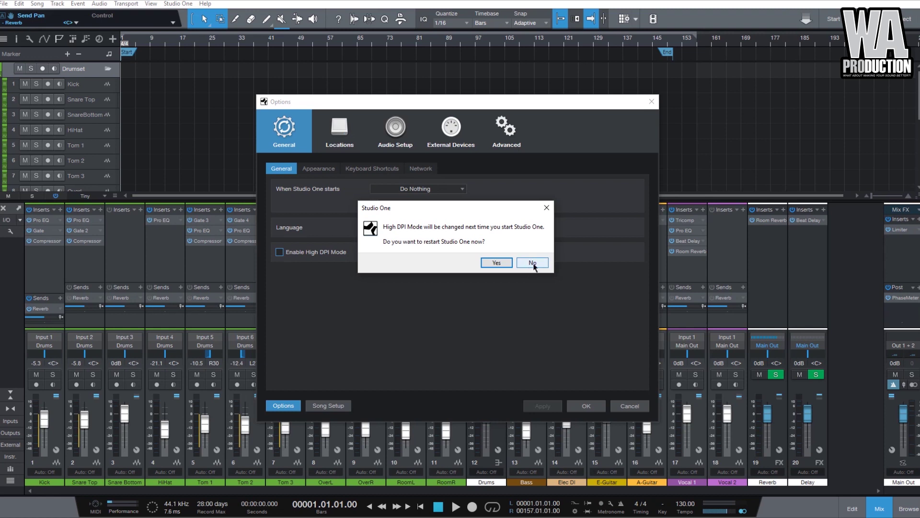
click(533, 263)
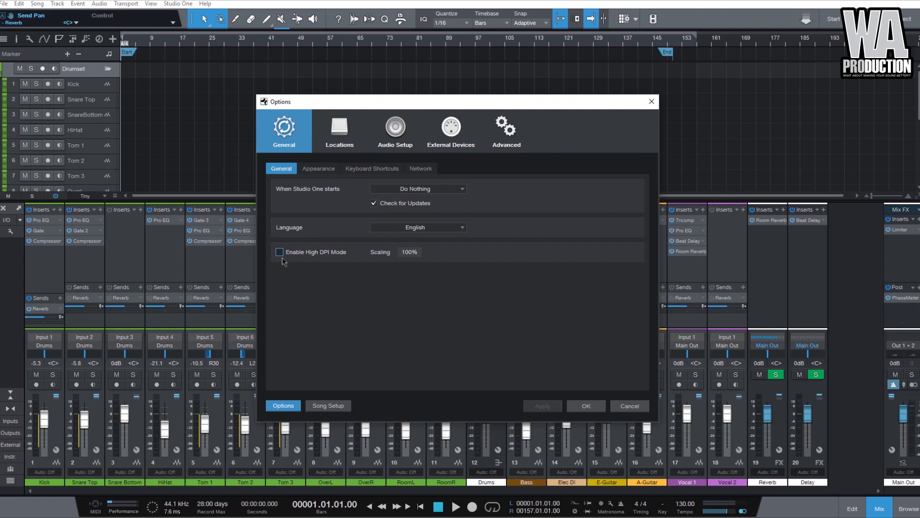
- Try out different background Hue Shift values in the Appearance options and bring the hue back to 0
click(319, 169)
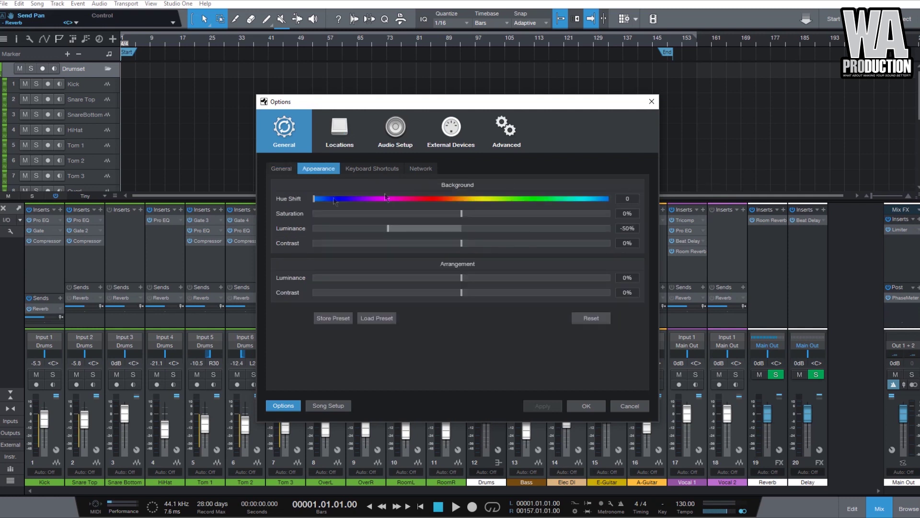
drag(314, 199, 320, 201)
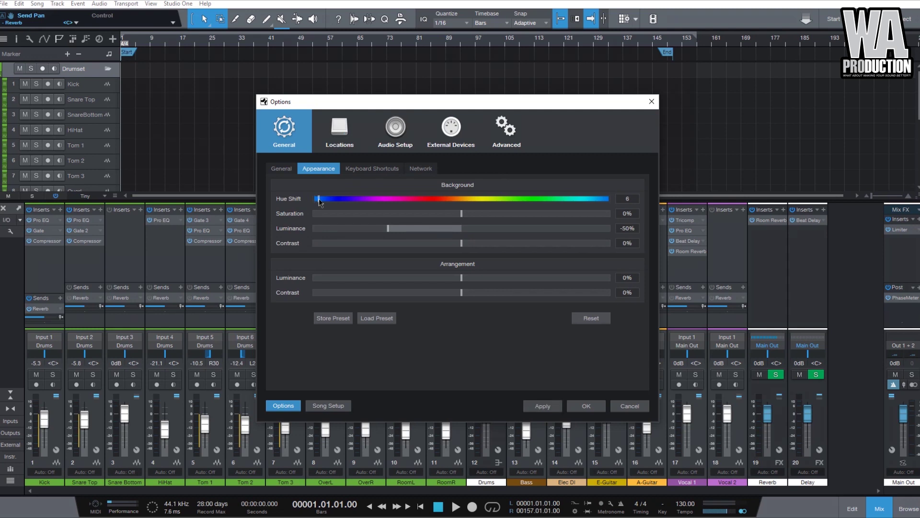
drag(319, 201, 485, 203)
mouse_move(486, 202)
mouse_down()
mouse_move(467, 201)
mouse_move(480, 204)
mouse_up()
drag(480, 202, 308, 205)
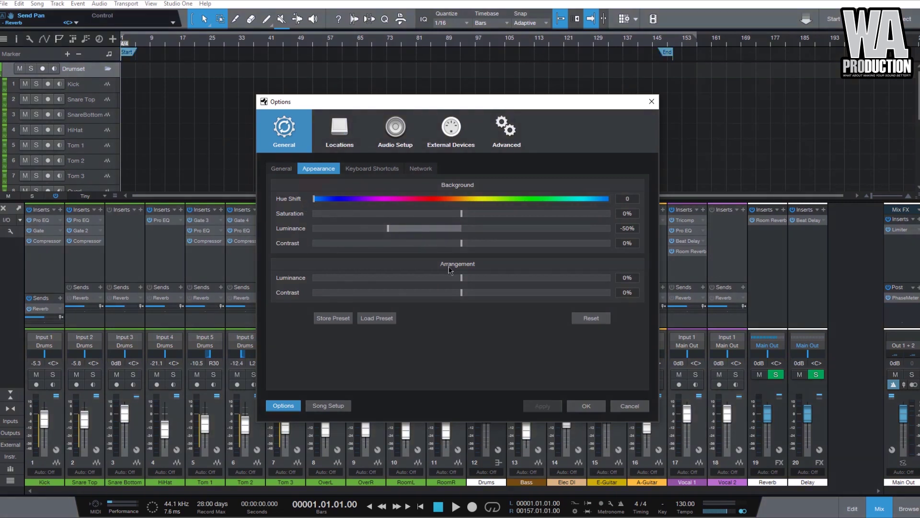
- Set the arrangement luminance to 1% and the background saturation to 36%
mouse_move(461, 277)
mouse_down()
mouse_move(549, 279)
mouse_move(432, 281)
mouse_move(463, 278)
mouse_up()
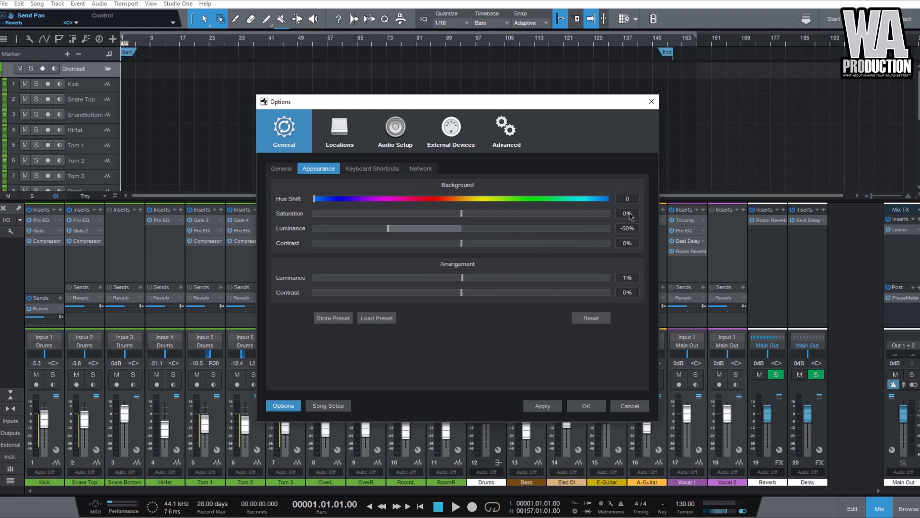
click(637, 229)
click(637, 277)
drag(627, 217, 638, 216)
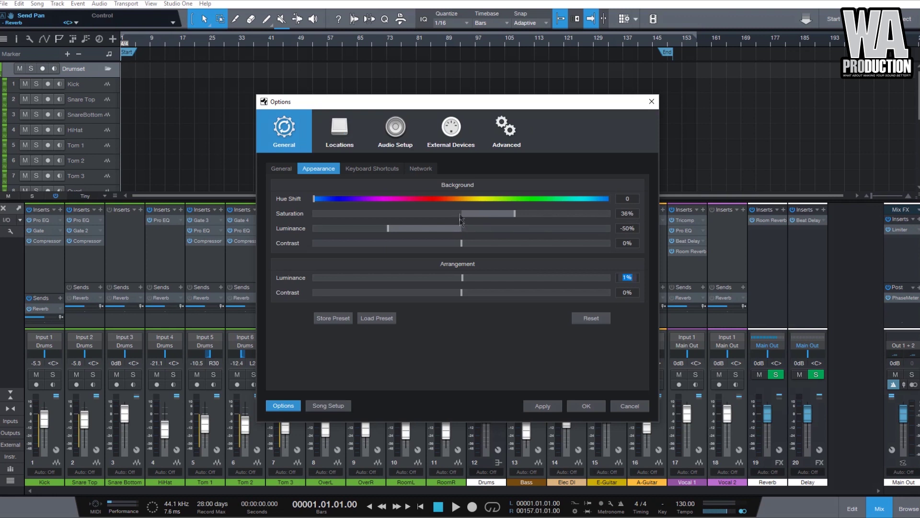
- Load a saved custom appearance preset and check how the Keyboard Shortcuts page looks with it
click(376, 319)
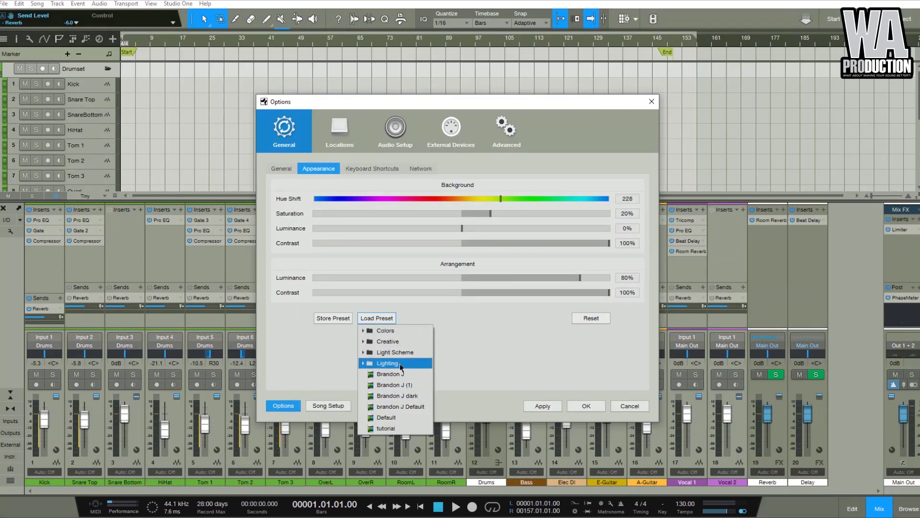
click(403, 398)
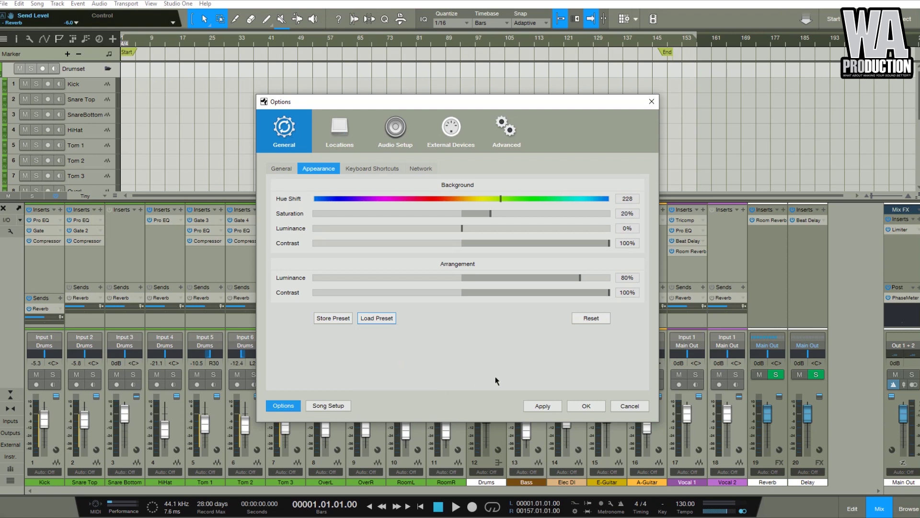
click(376, 169)
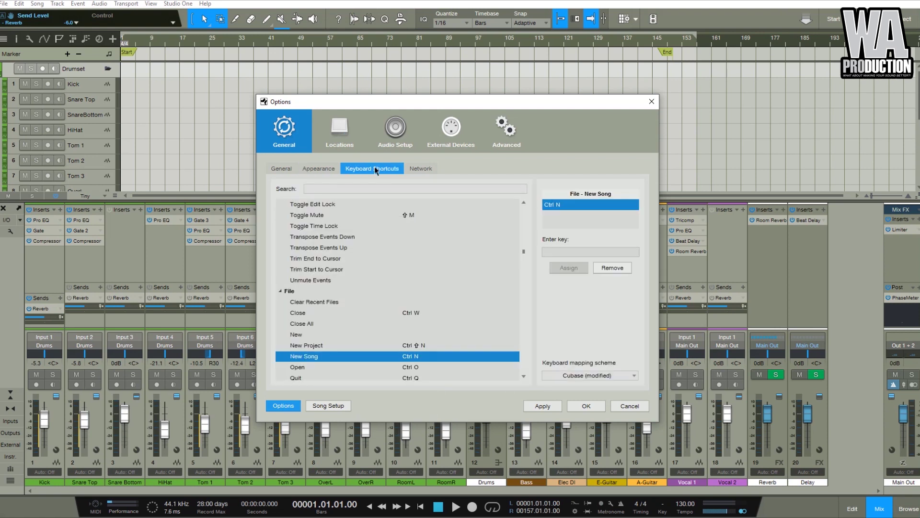
click(326, 170)
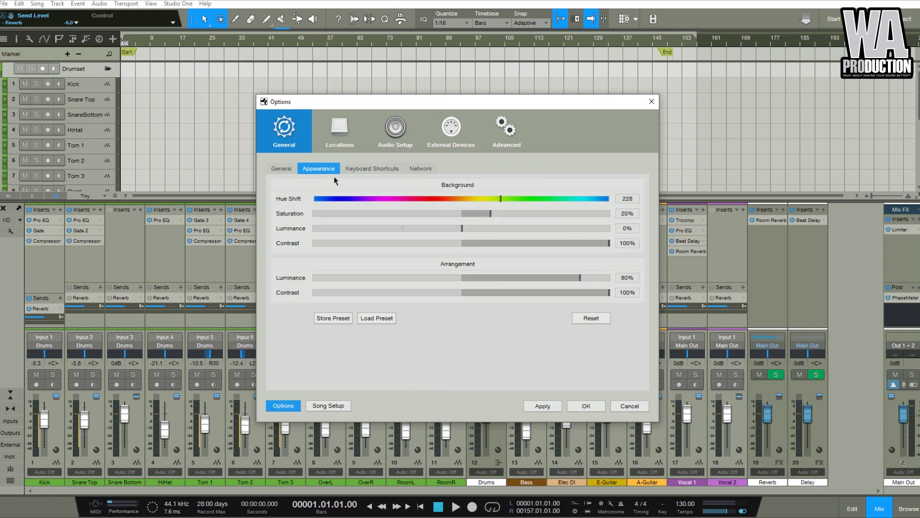
- Load the Default appearance preset
click(377, 318)
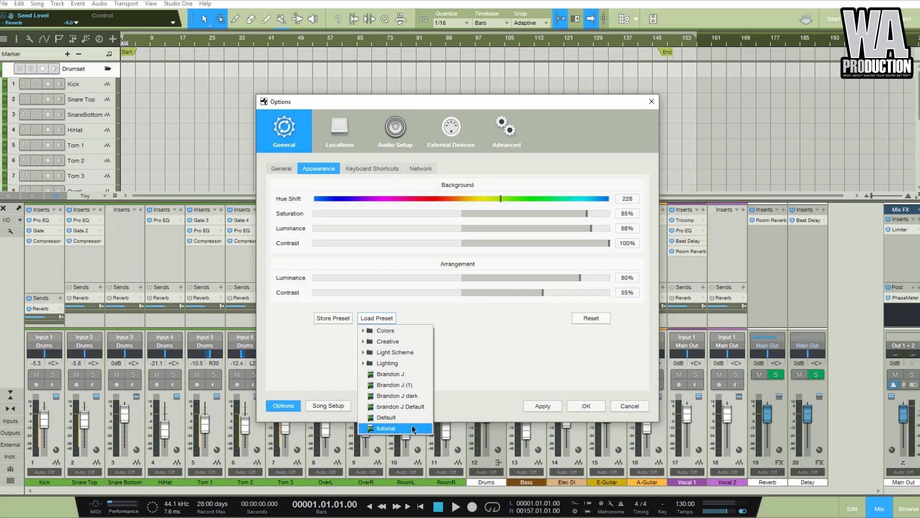
click(408, 418)
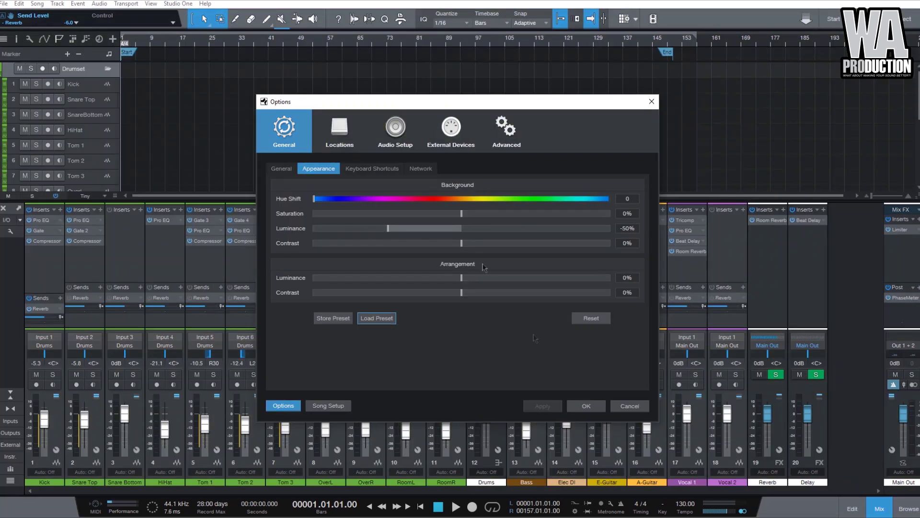
- Assign Ctrl F as the keyboard shortcut for the Edit Split command and open the keyboard mapping scheme choices
click(380, 170)
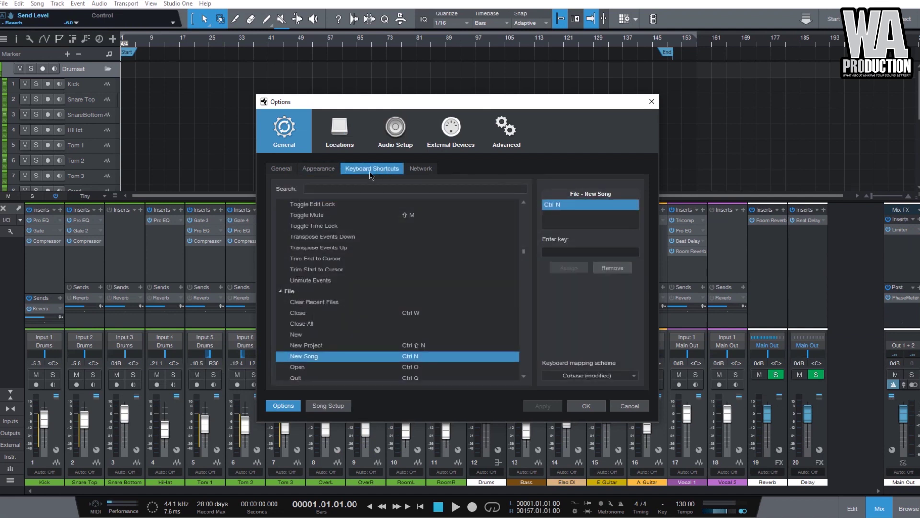
scroll(423, 299, up, 10)
scroll(424, 304, up, 6)
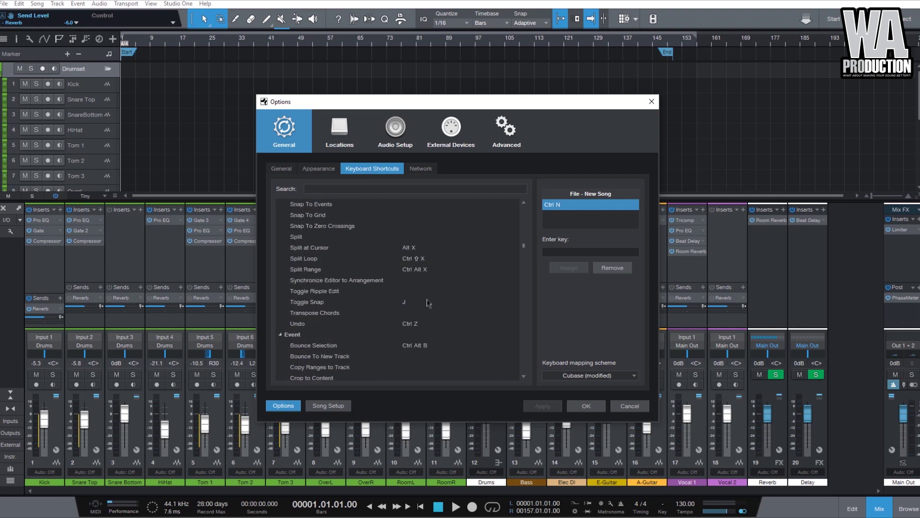
click(407, 238)
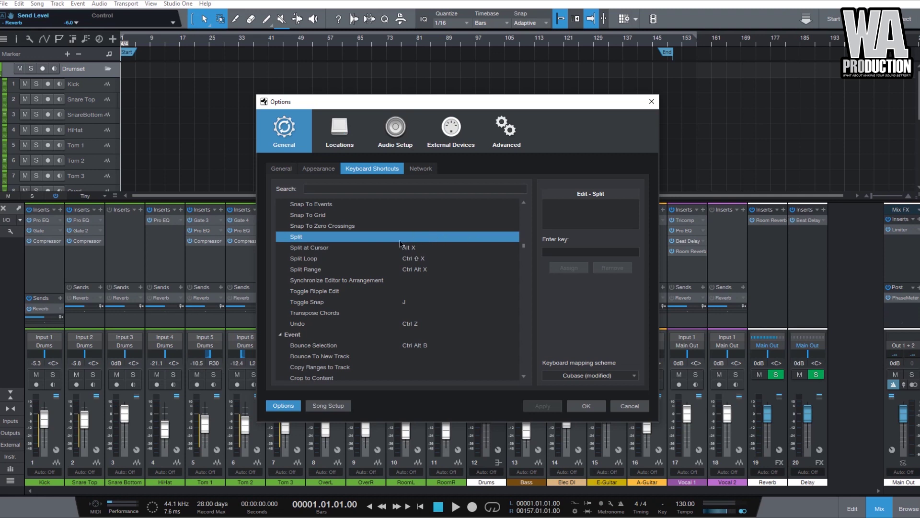
click(577, 253)
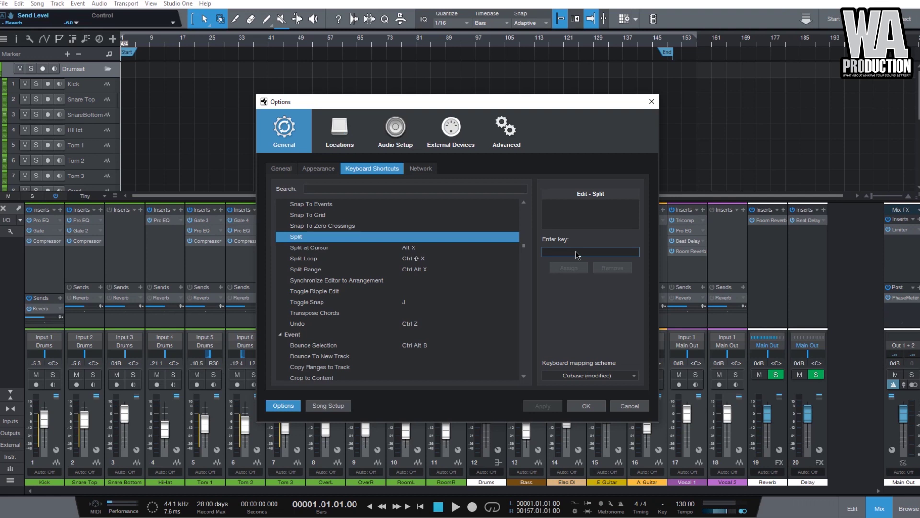
key(f)
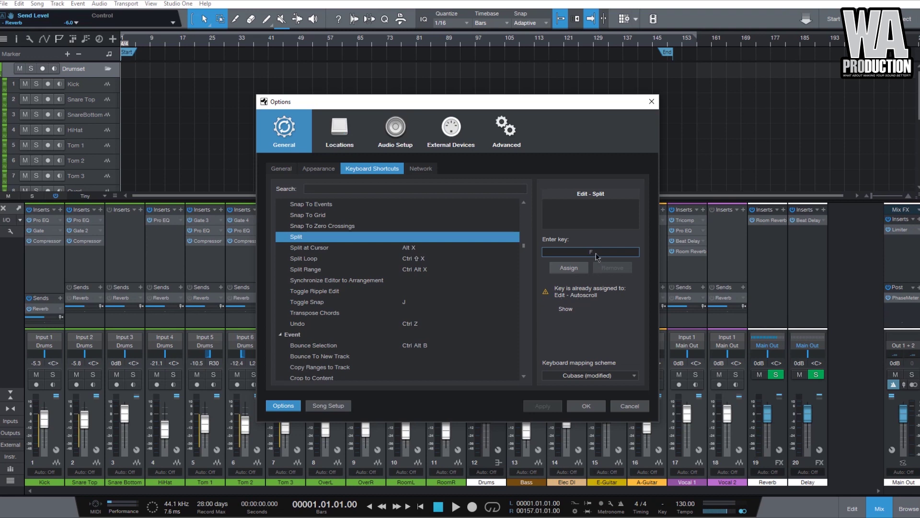
key(ctrl+f)
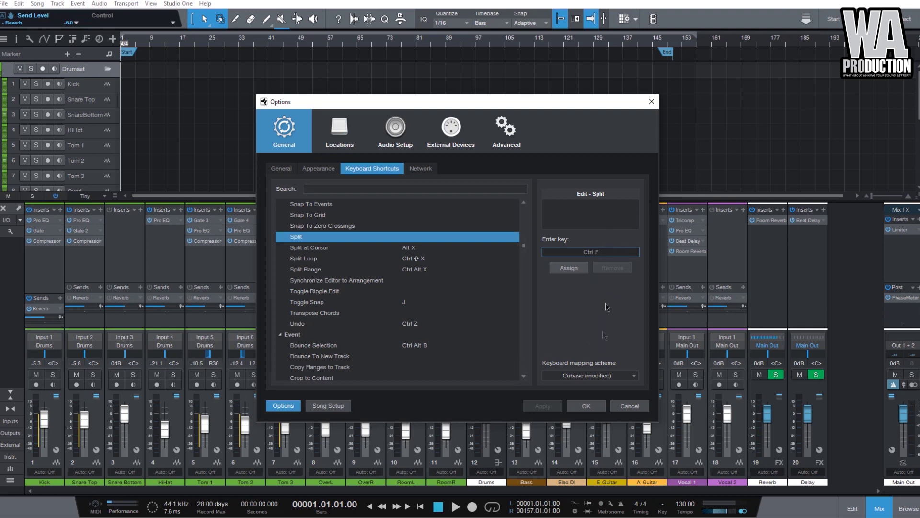
click(583, 270)
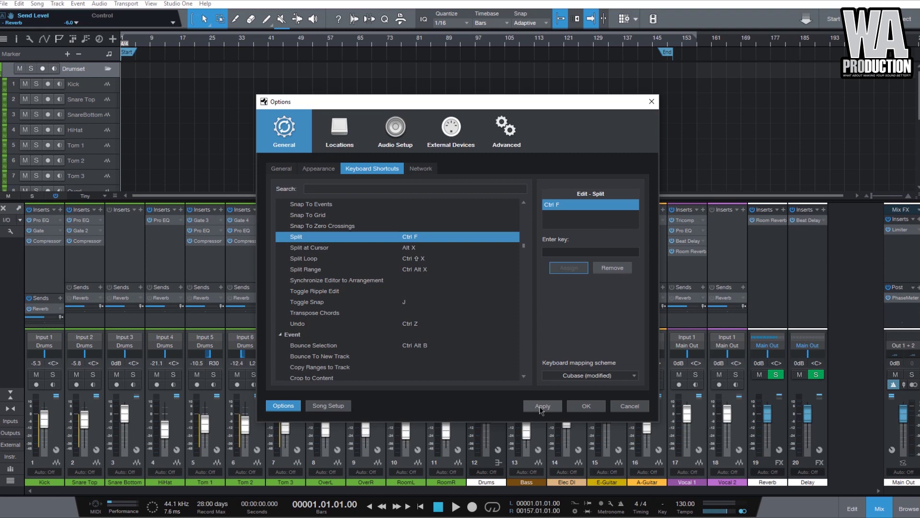
click(635, 375)
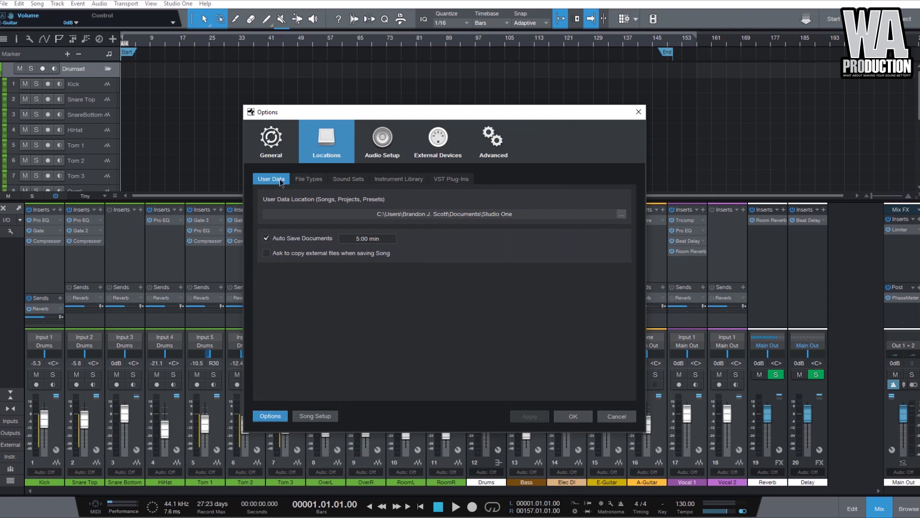
- Look through the Locations settings for file types, sound sets, the instrument library and VST plug-ins
click(303, 181)
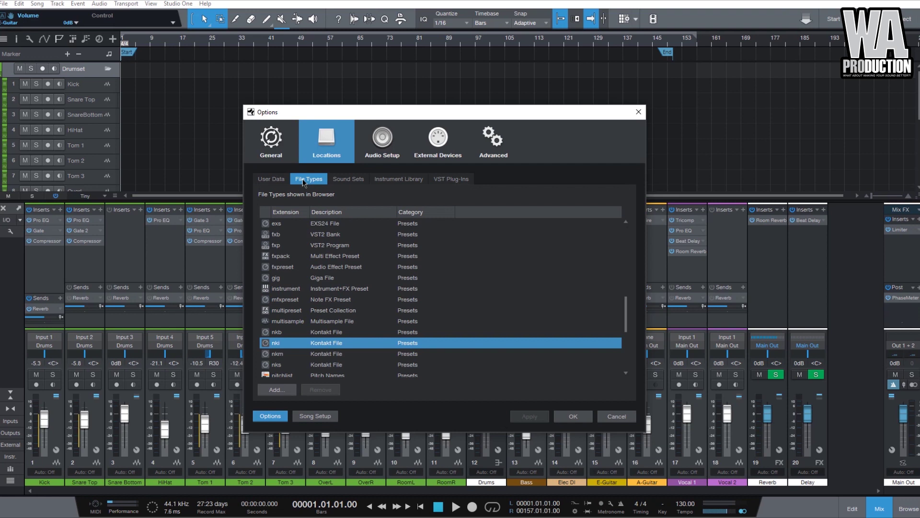
click(343, 182)
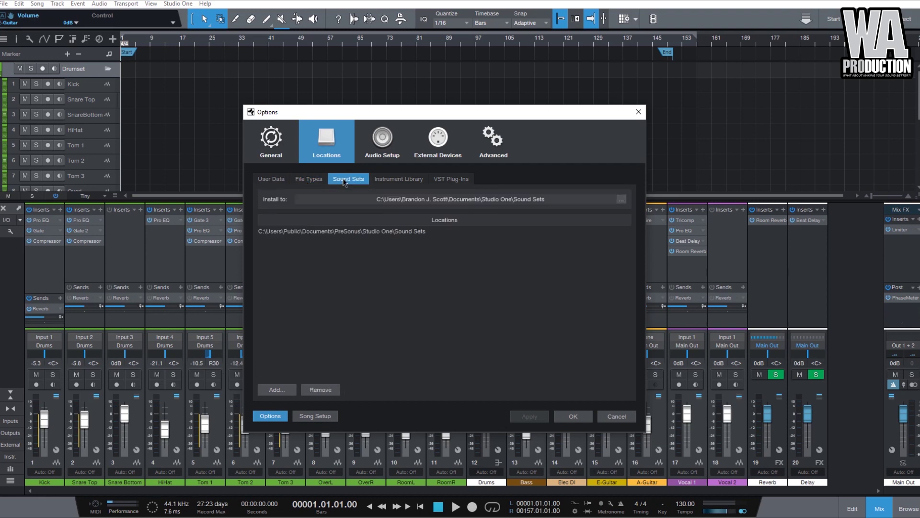
click(383, 182)
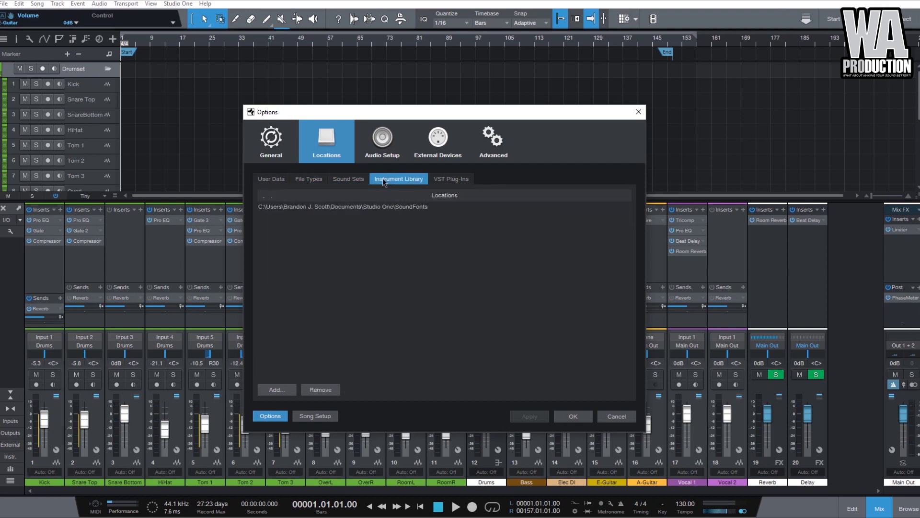
click(462, 182)
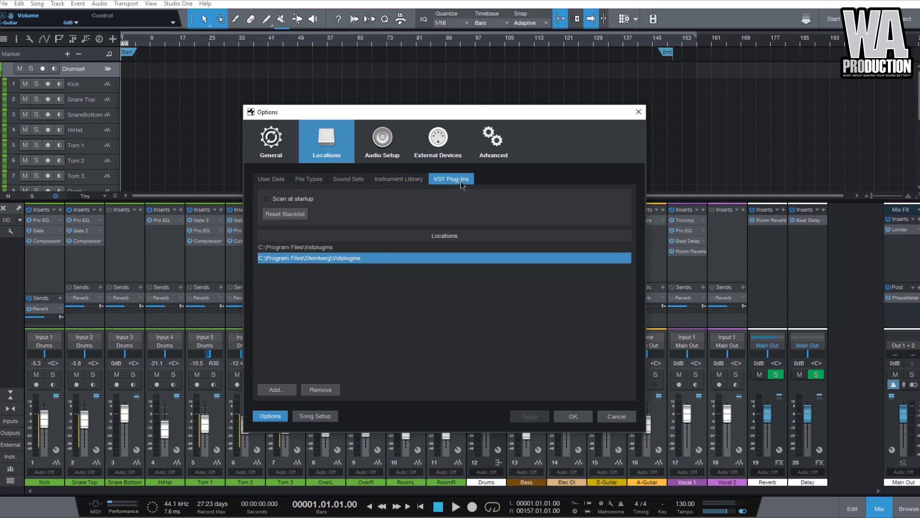
- Review the sound set, instrument library and user data locations, opening and closing the folder chooser for the user data location
click(348, 179)
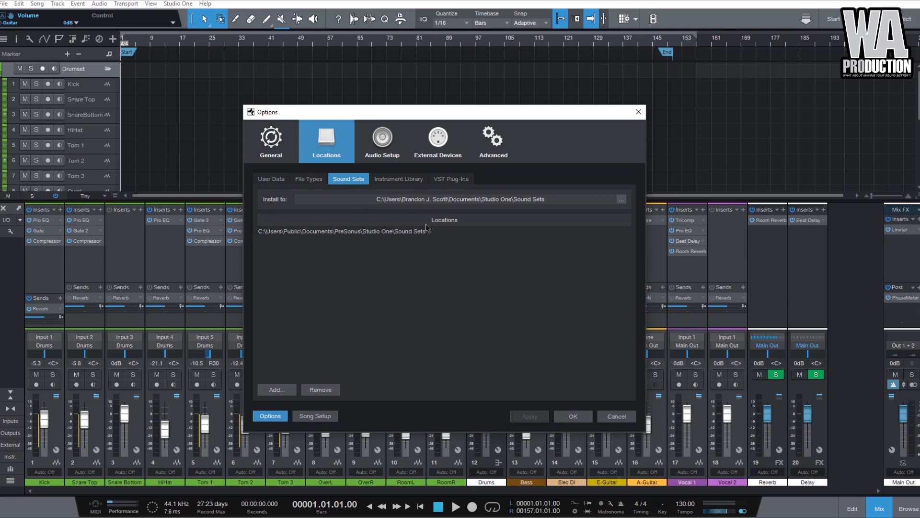
click(406, 181)
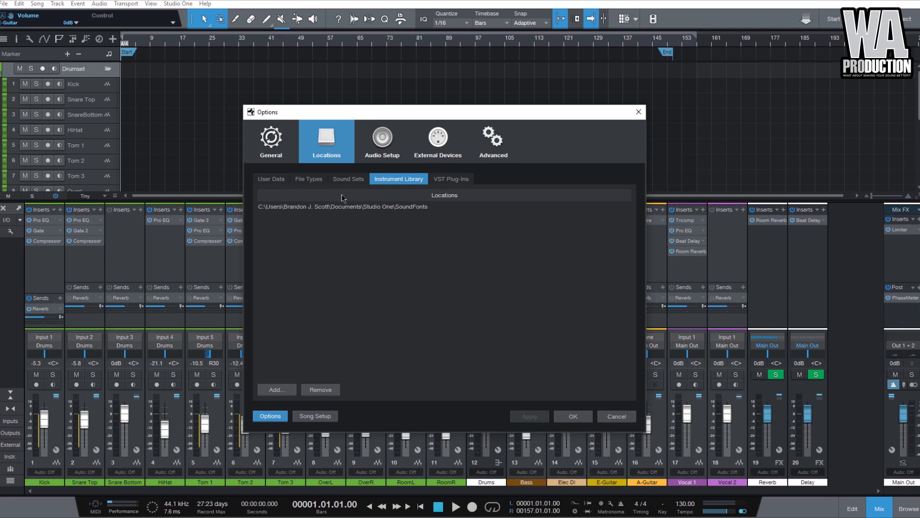
click(279, 182)
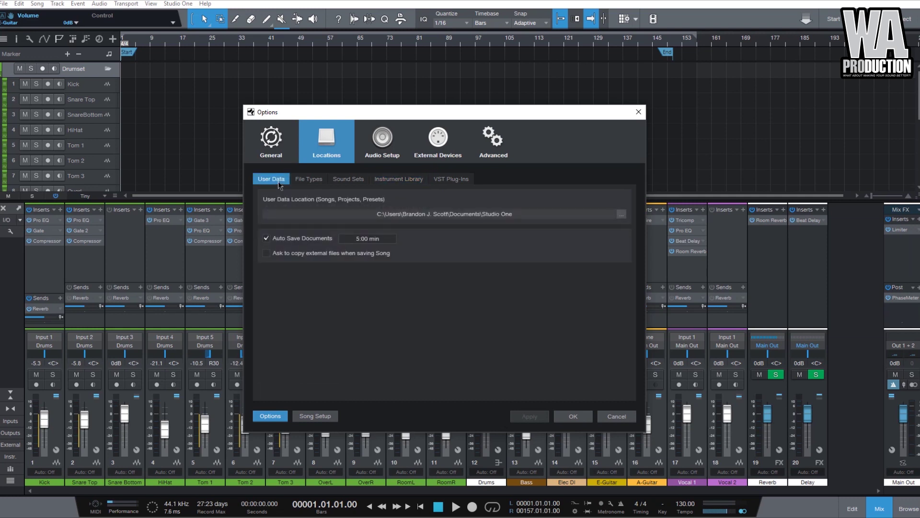
click(619, 214)
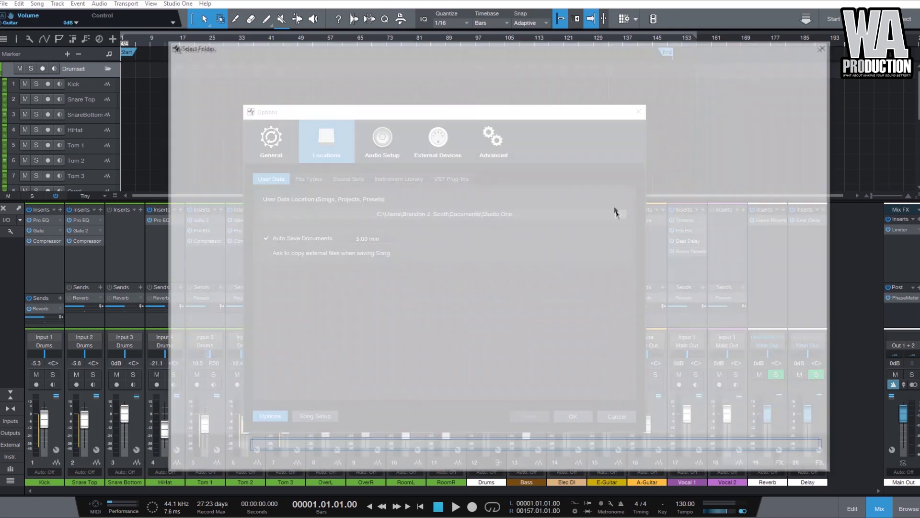
drag(573, 57, 539, 58)
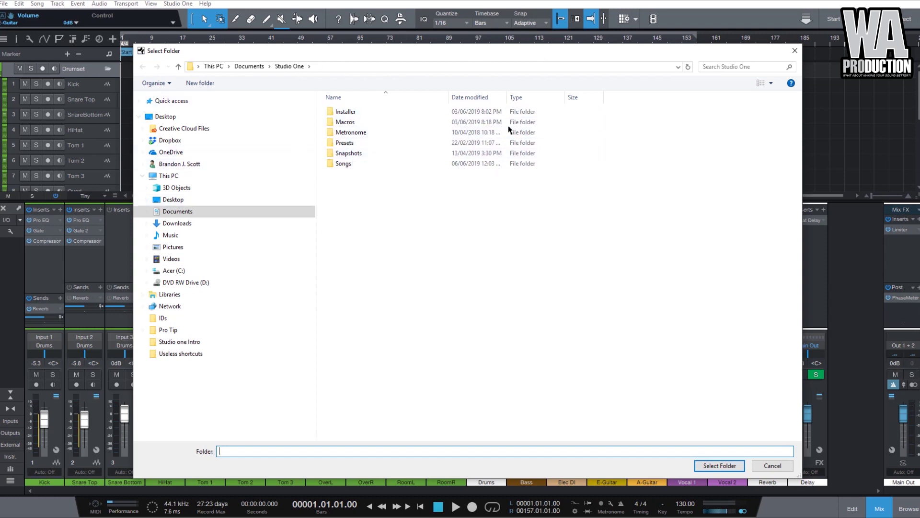
drag(761, 54, 742, 99)
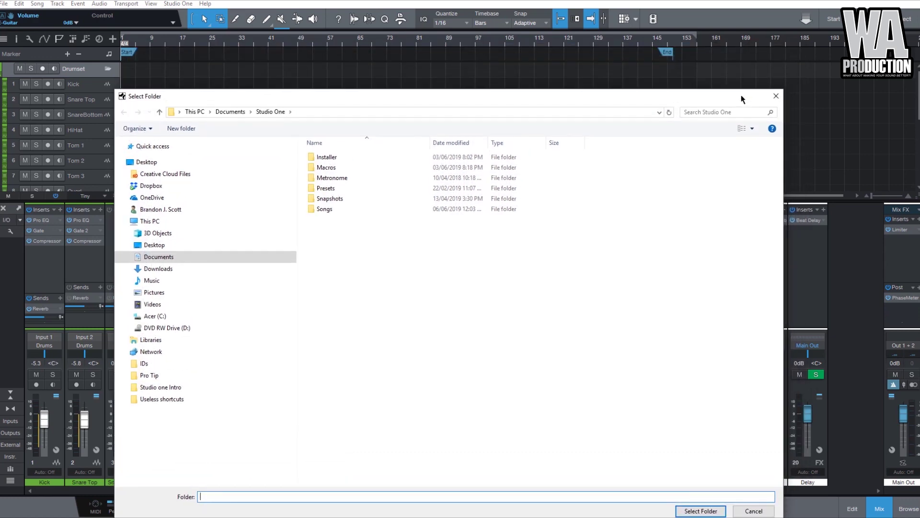
click(776, 96)
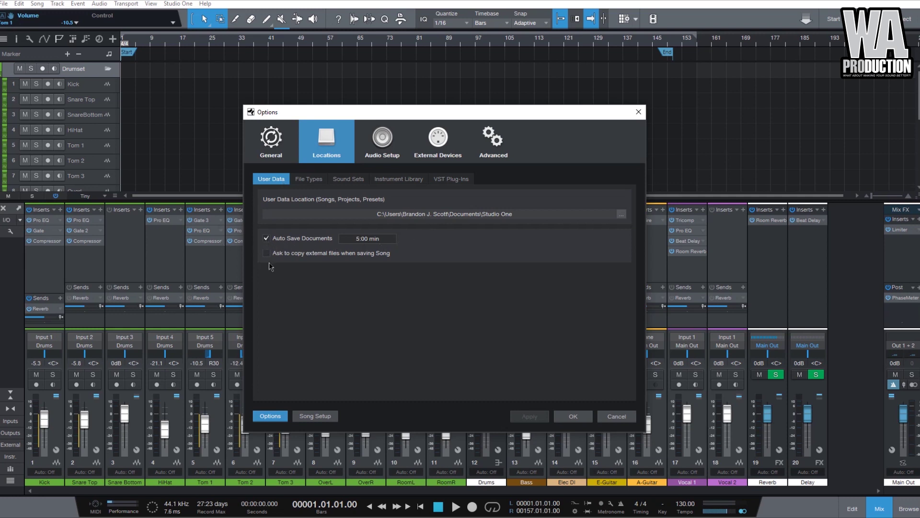
- Look through the list of file types shown in the browser
click(307, 181)
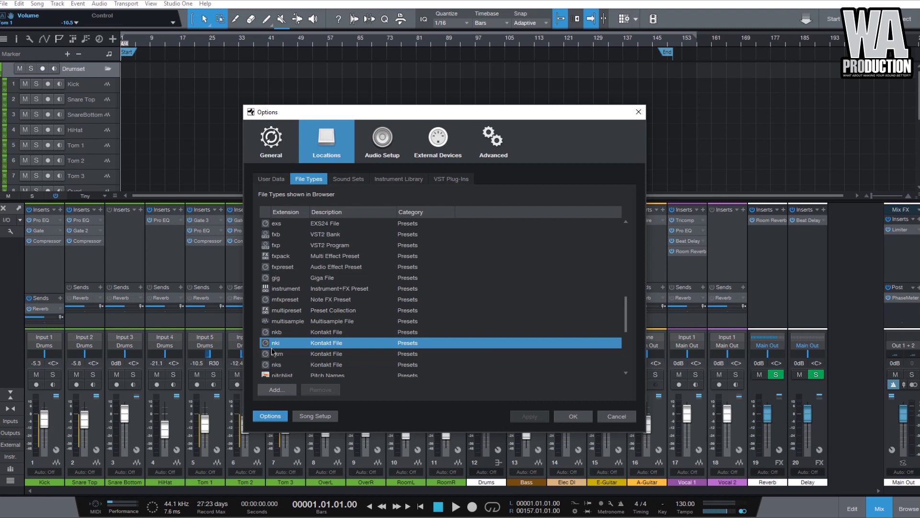
scroll(272, 351, down, 2)
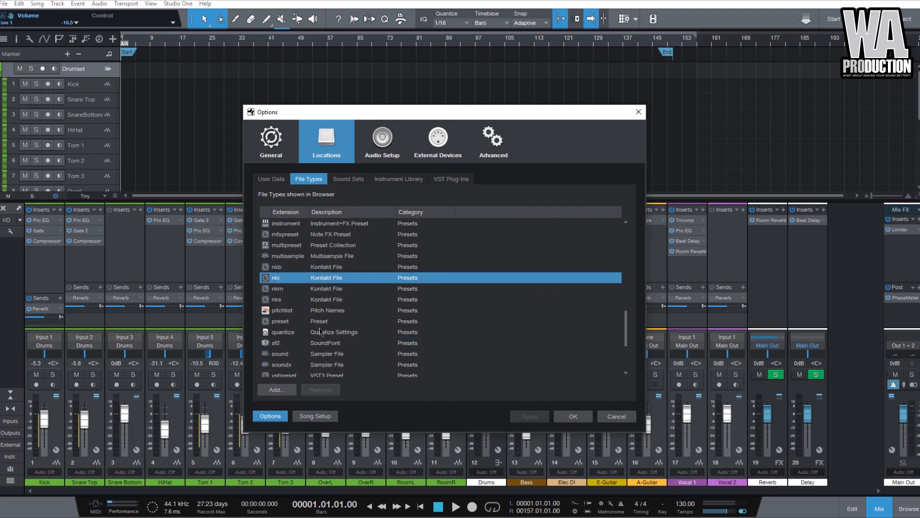
scroll(287, 300, up, 2)
scroll(286, 301, up, 8)
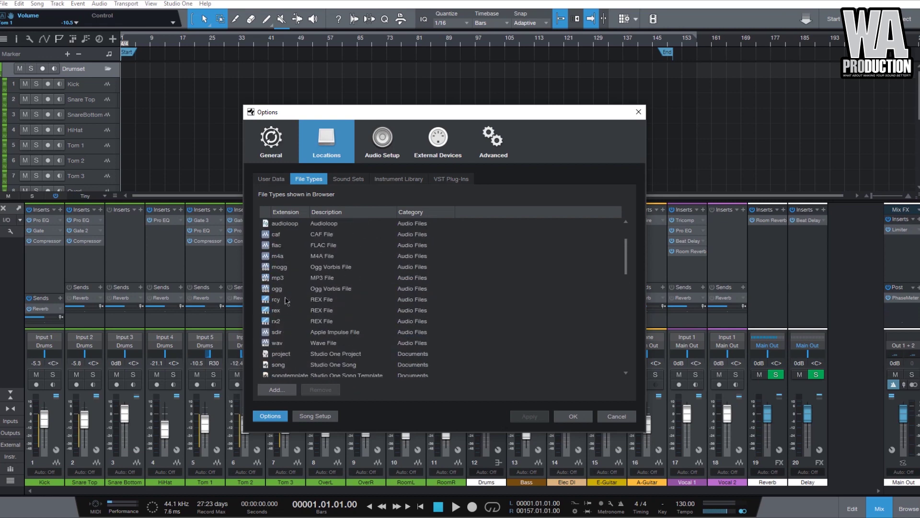
- Examine the VST plug-in locations, opening and closing the folder chooser for a new location and selecting both existing folders
click(454, 181)
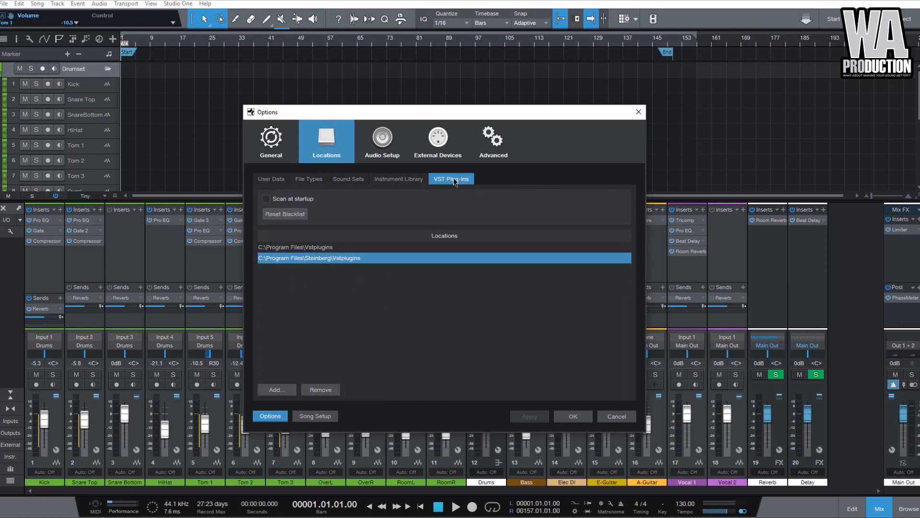
drag(468, 117, 473, 99)
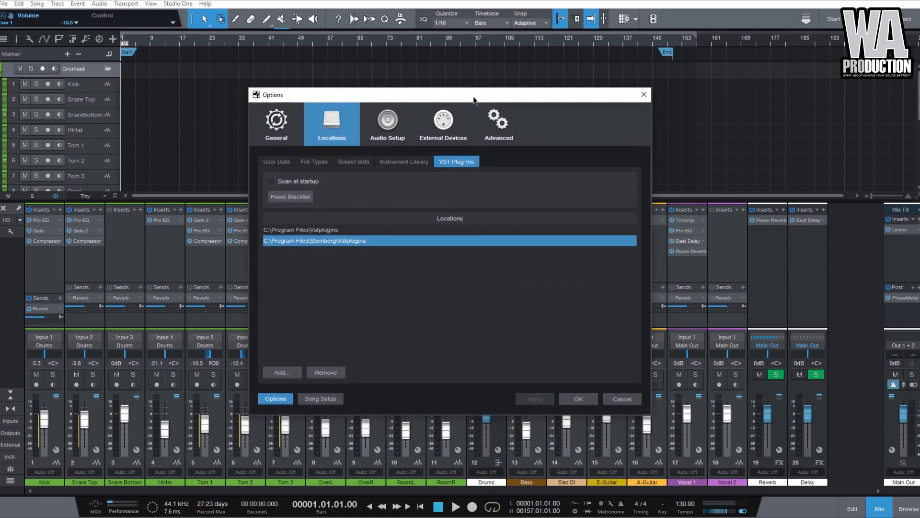
click(288, 370)
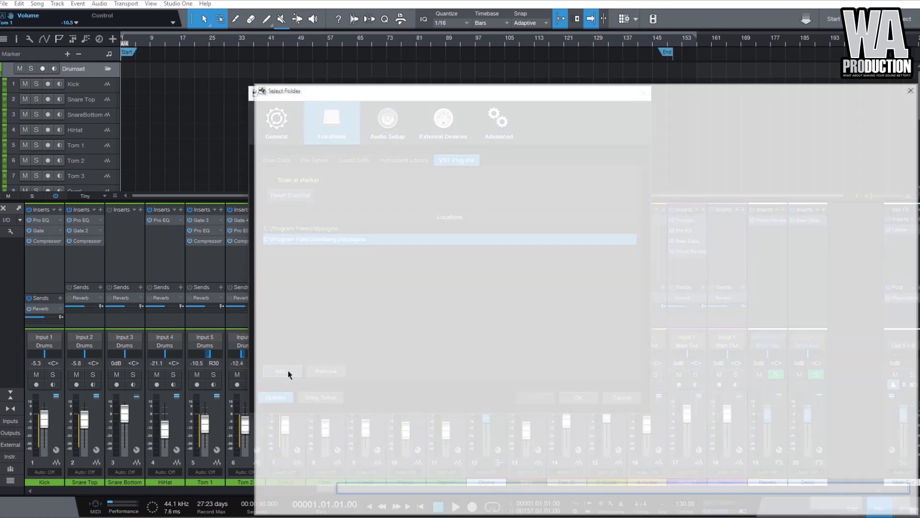
click(913, 88)
click(329, 230)
click(331, 241)
shift+click(326, 232)
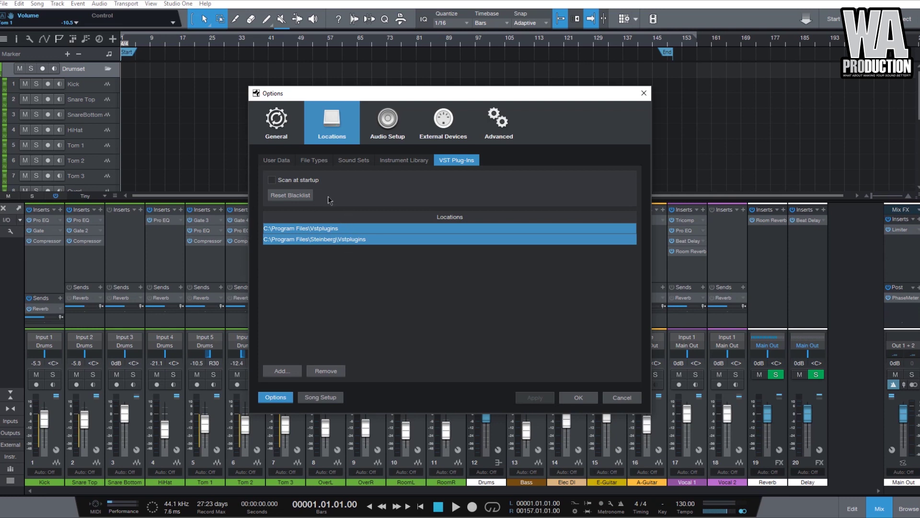
click(367, 279)
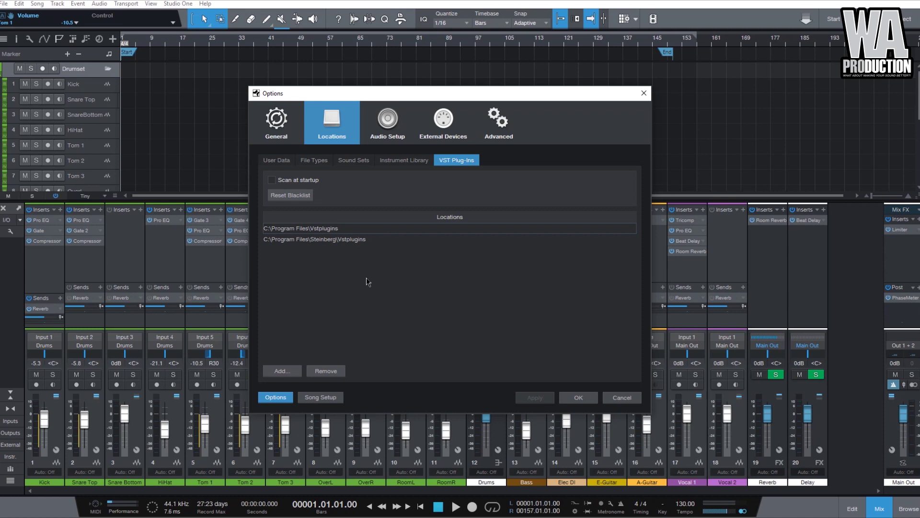
- Open the folder chooser for adding a VST location, close it, and enable scanning VST plug-ins at startup
click(289, 372)
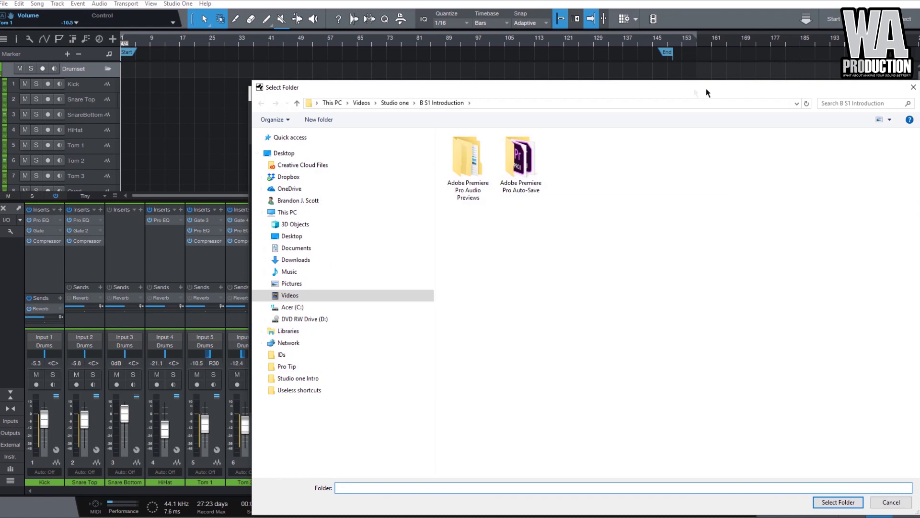
drag(706, 88, 532, 43)
click(739, 41)
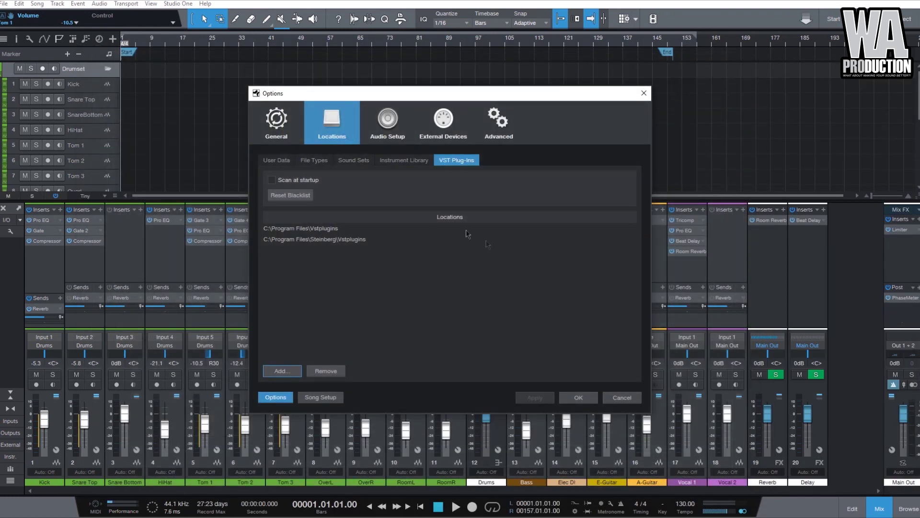
click(273, 182)
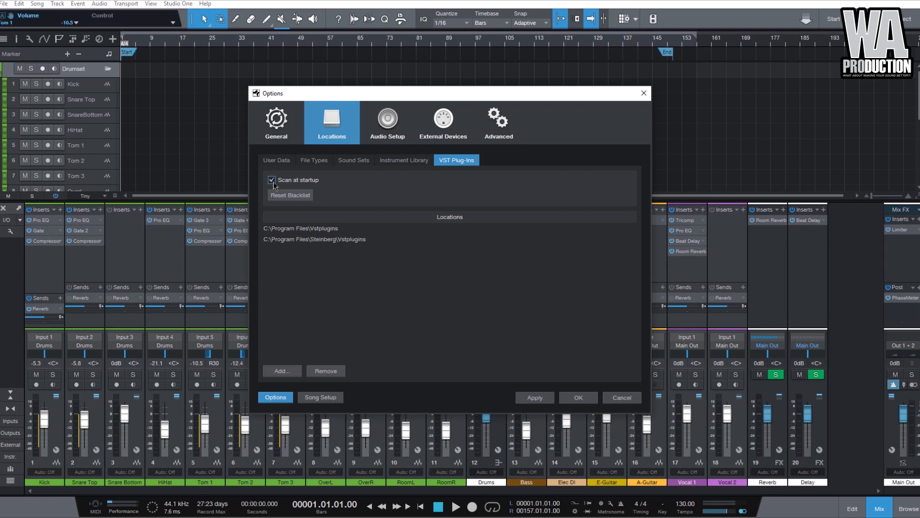
- Review the Audio Setup options, including the available audio devices and the FL Studio ASIO driver's own settings
click(373, 115)
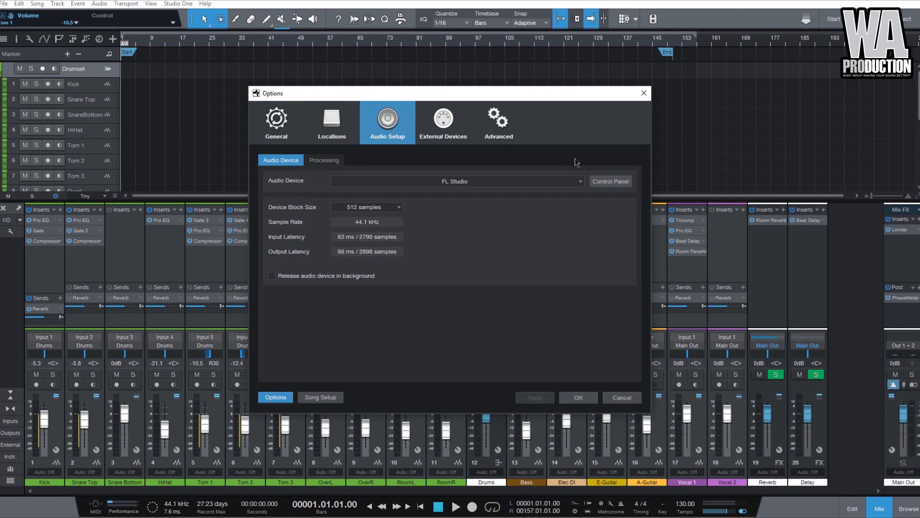
click(580, 183)
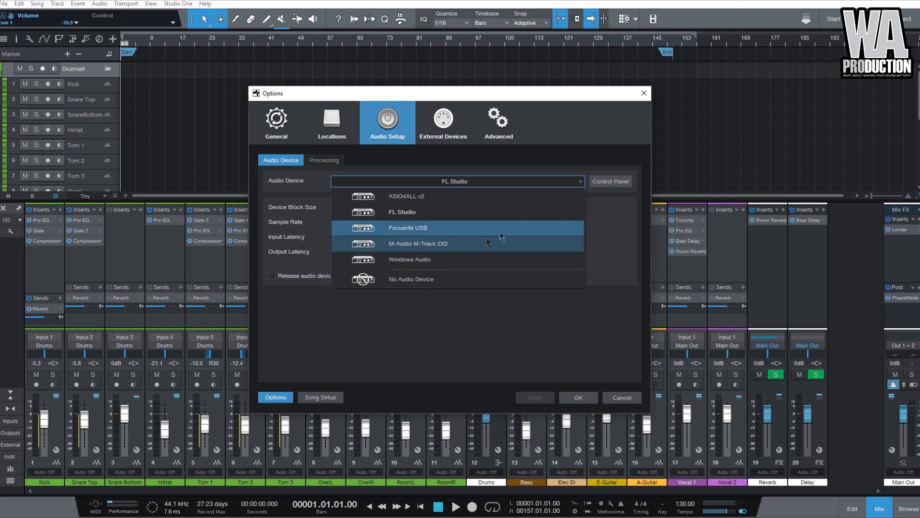
click(599, 223)
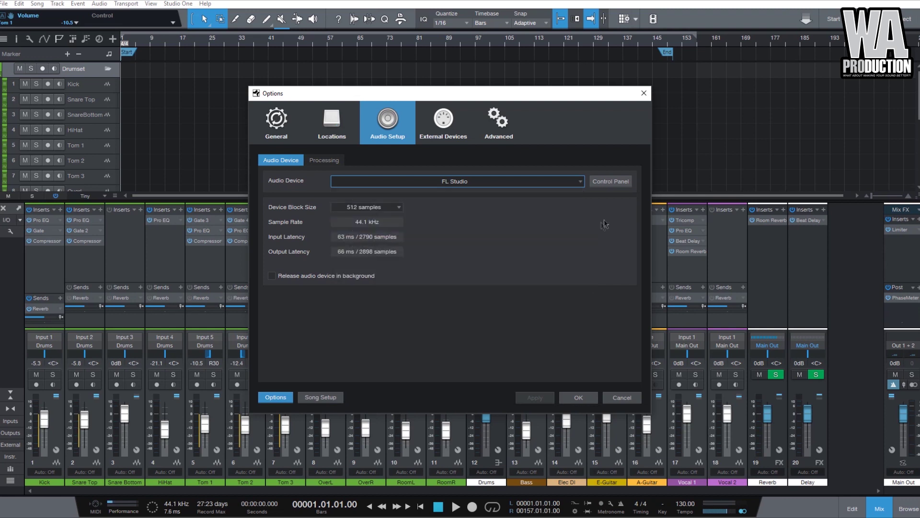
click(624, 186)
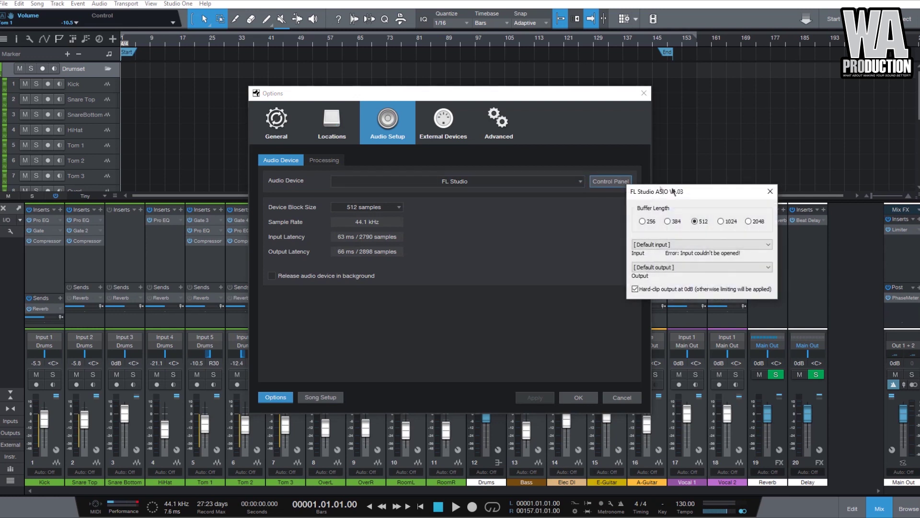
drag(698, 194, 532, 200)
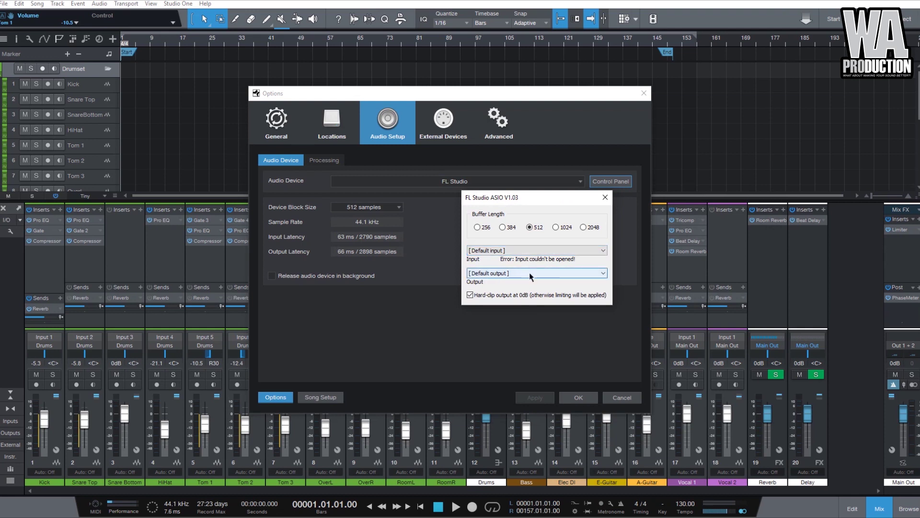
click(605, 197)
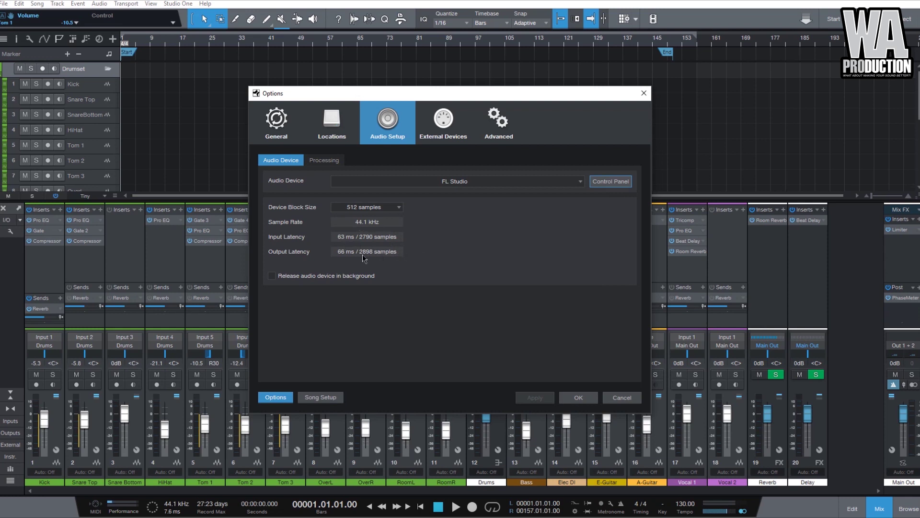
- Look through the song's audio input assignments in Song Setup
click(328, 397)
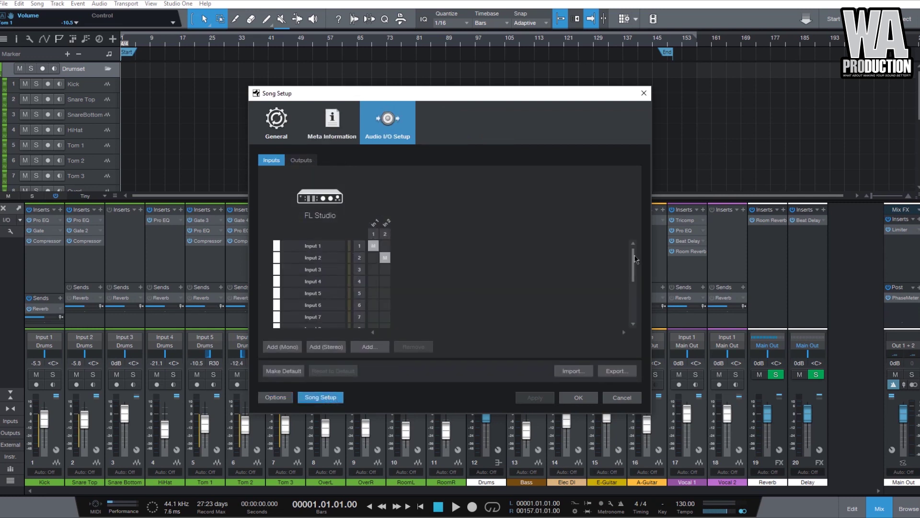
drag(635, 259, 635, 280)
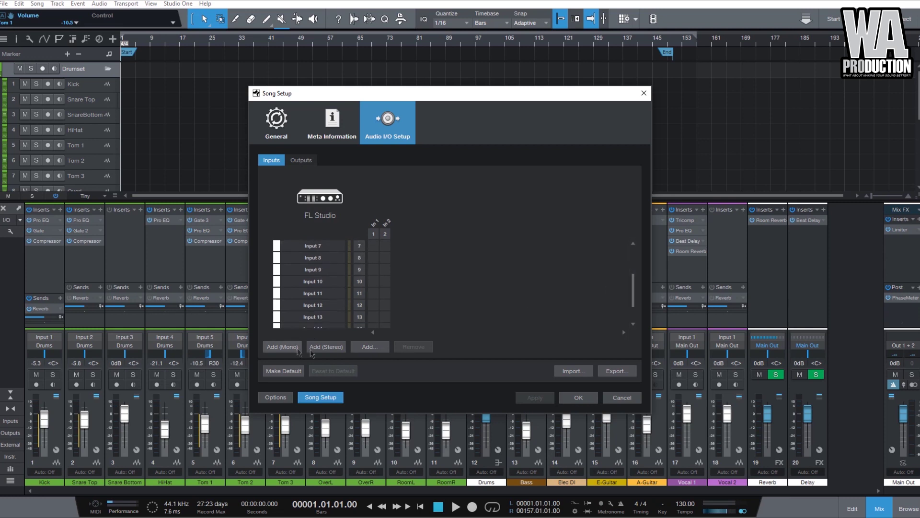
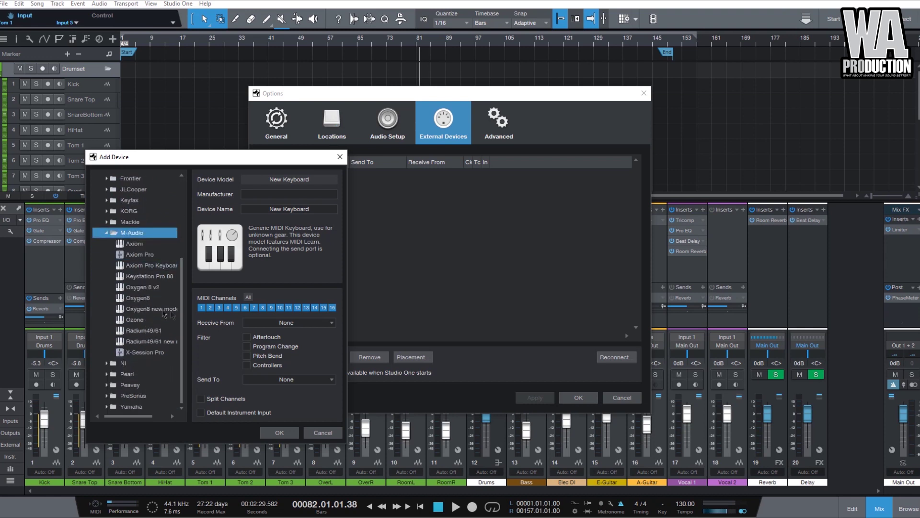
- Choose the M-Audio Oxygen8 as the external device to add and browse the other predefined devices
click(140, 298)
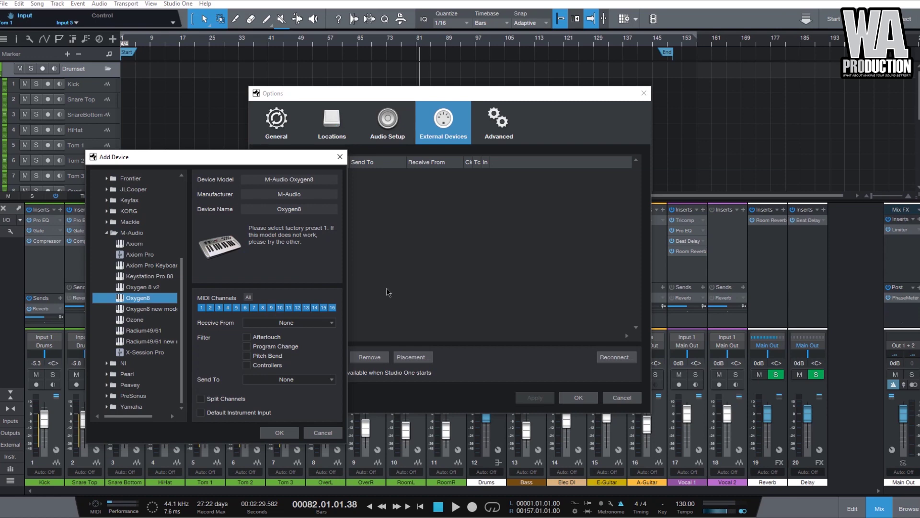
drag(302, 161, 508, 169)
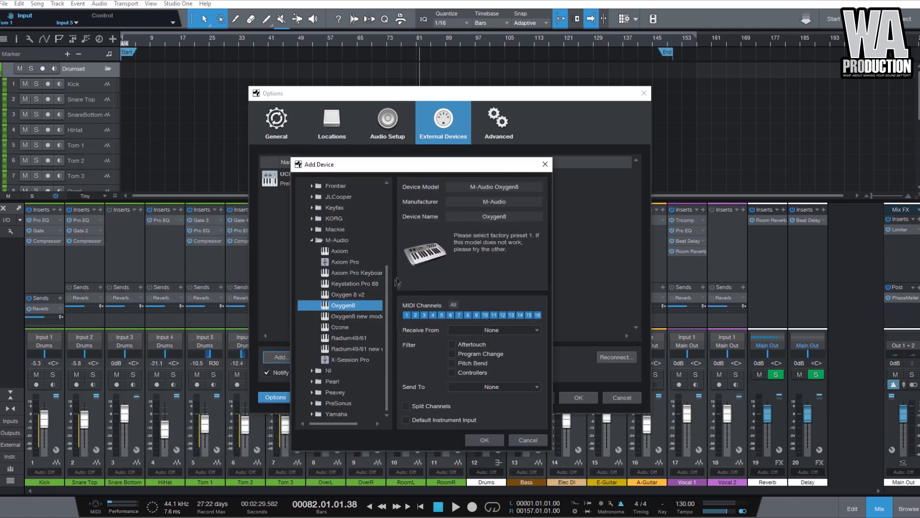
scroll(366, 306, up, 5)
scroll(345, 251, down, 4)
scroll(345, 252, up, 4)
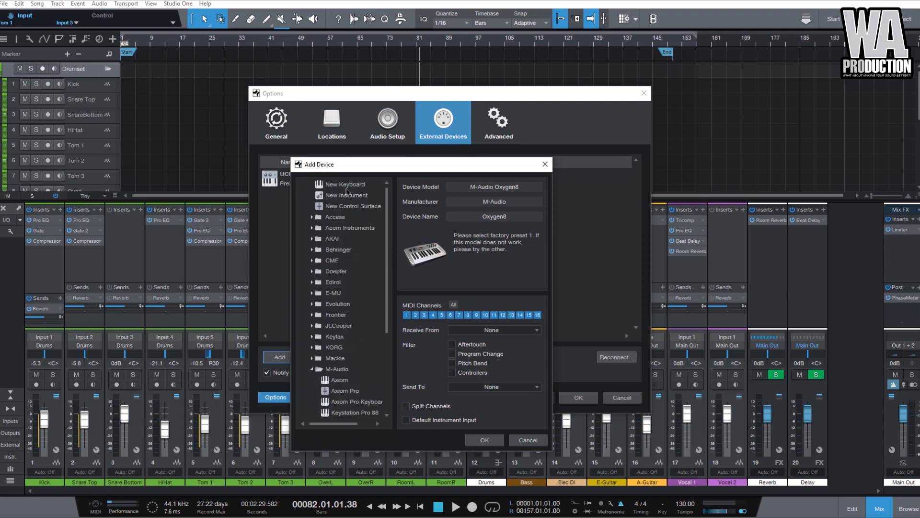
- Add a New Keyboard external device named midi that receives from WORLDE easy key, and confirm the options
click(333, 187)
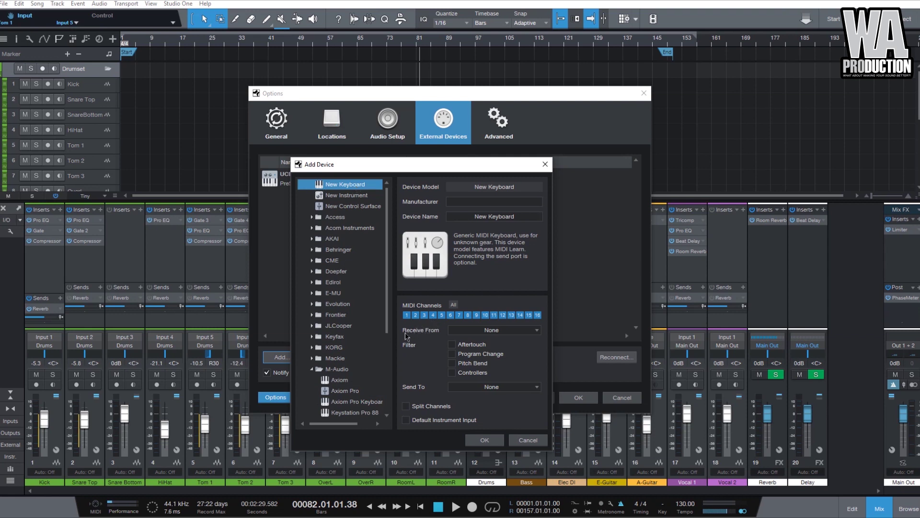
click(536, 331)
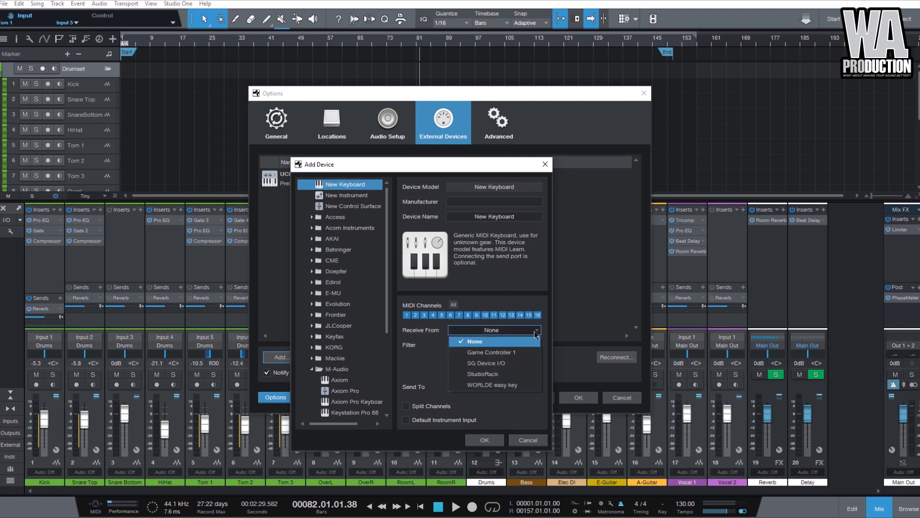
click(501, 385)
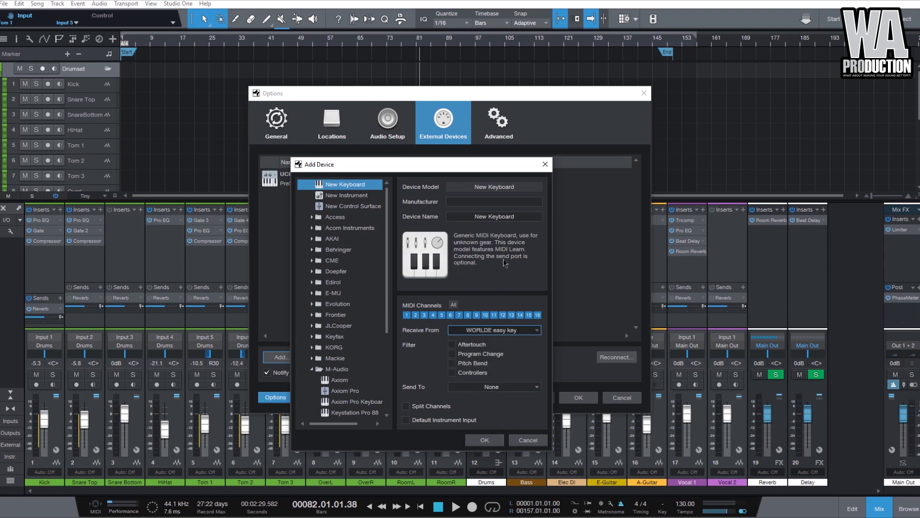
click(503, 217)
text(midi)
key(Return)
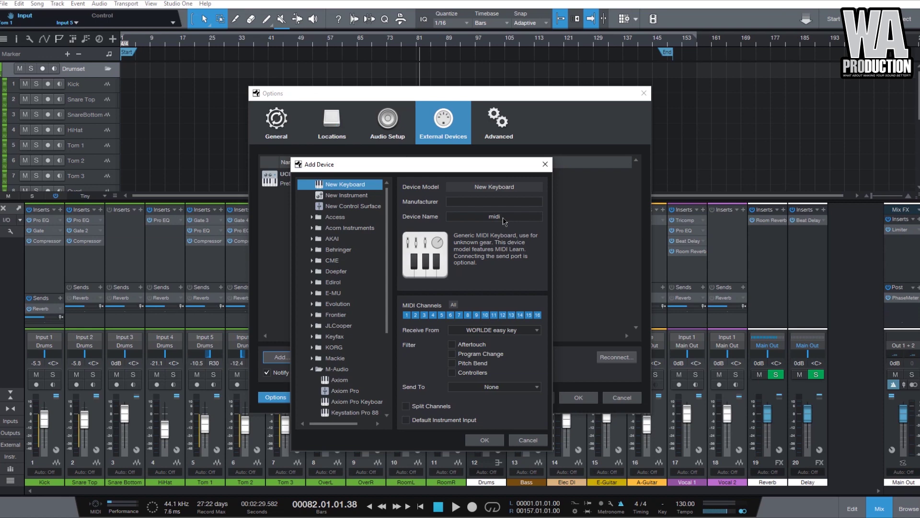
click(495, 444)
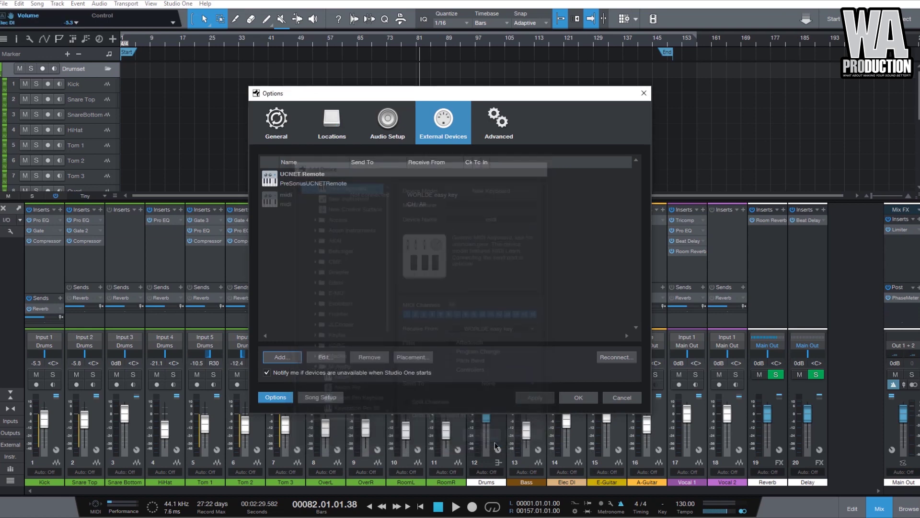
click(580, 399)
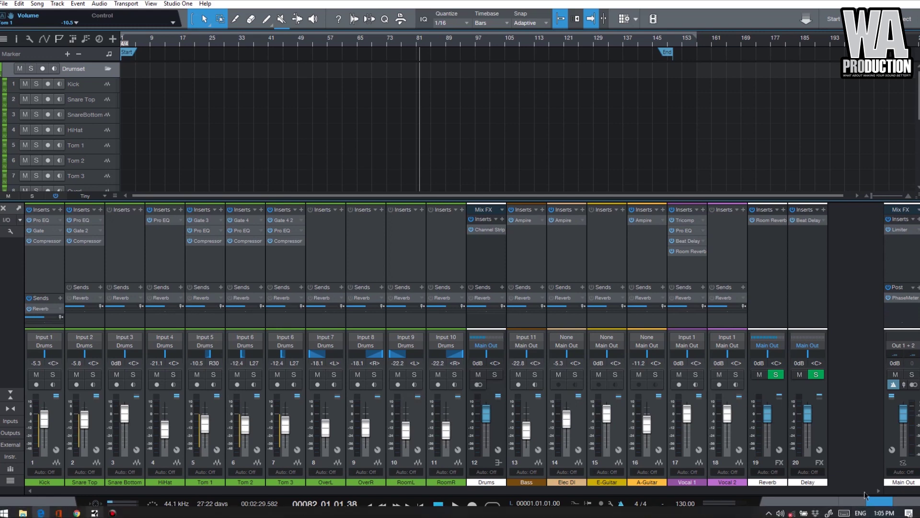
- Hide the mixer, add Pianoteq 6 STAGE from the instrument browser as a new track, and arm that track for recording
click(879, 509)
click(908, 508)
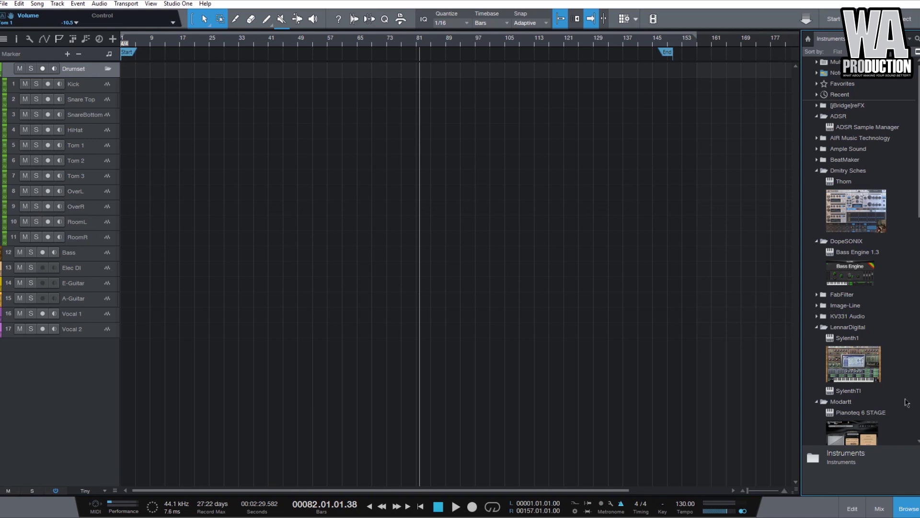
scroll(908, 403, down, 5)
click(870, 291)
drag(871, 291, 708, 367)
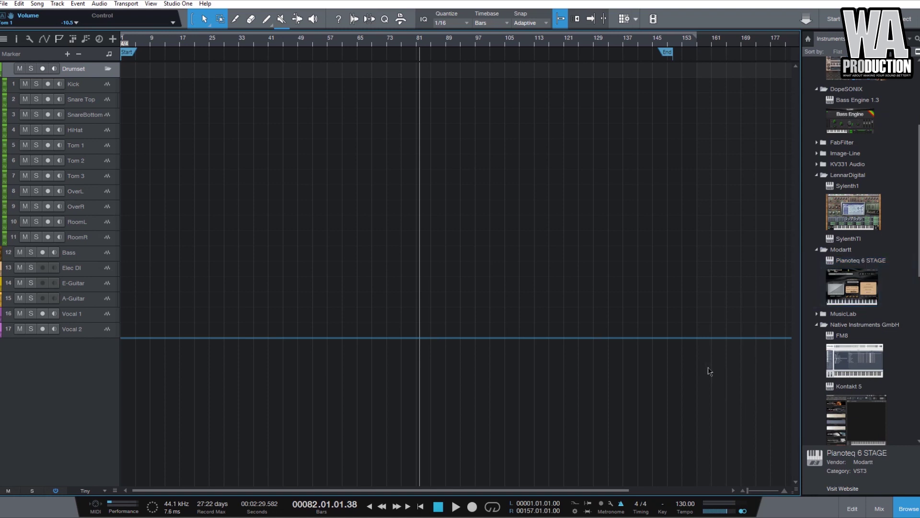
click(626, 216)
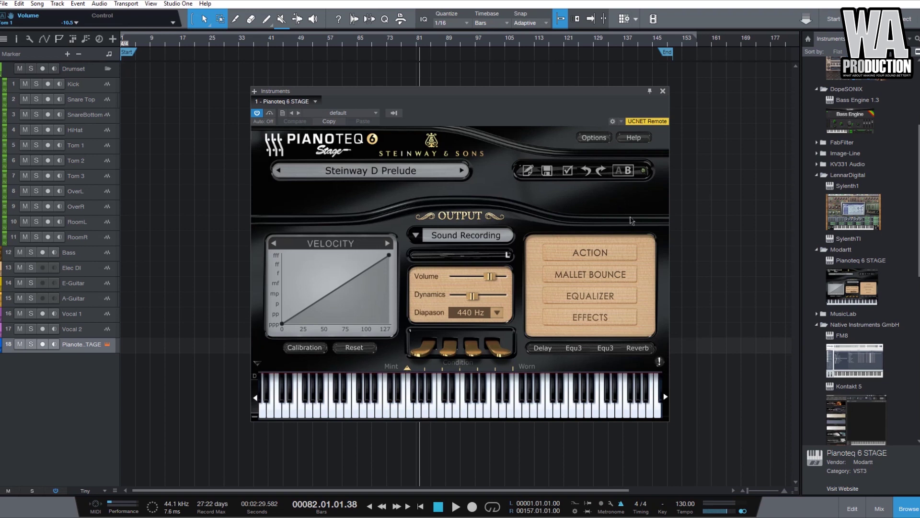
click(44, 344)
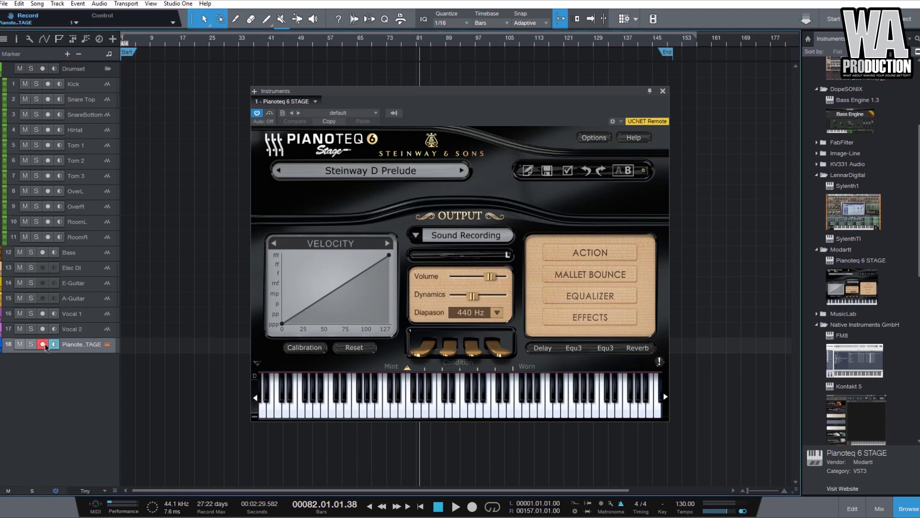